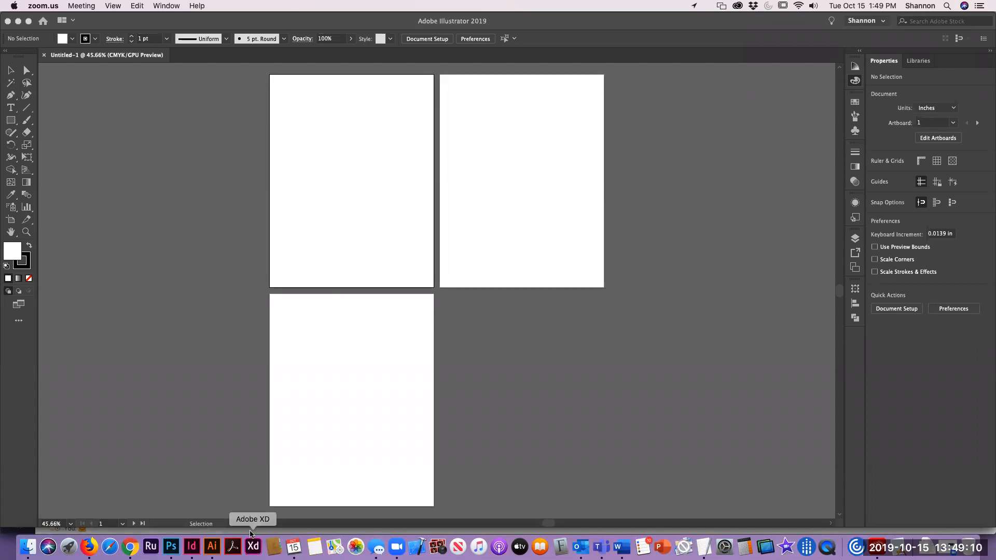
Step: Switch to Illustrator with the three-artboard document
left_click(397, 548)
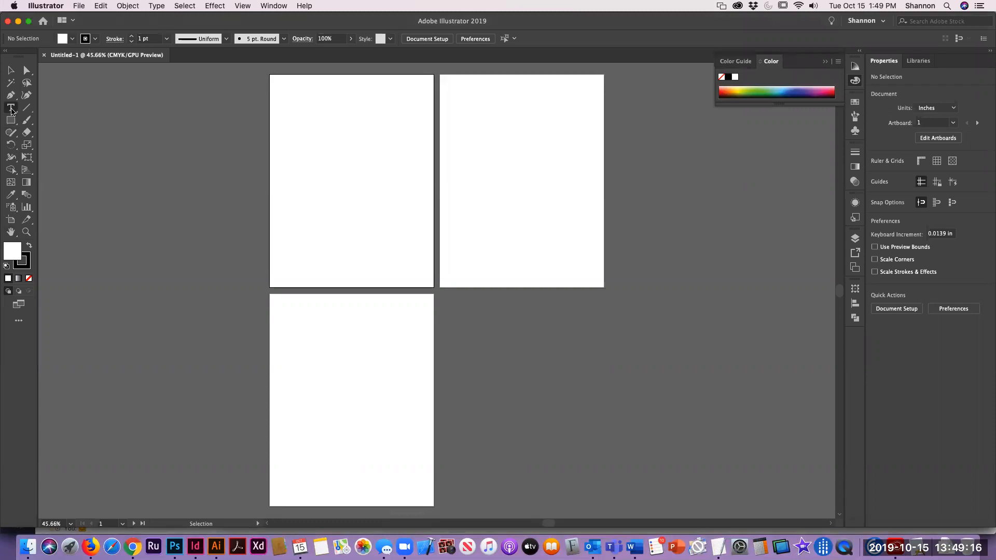
left_click(12, 109)
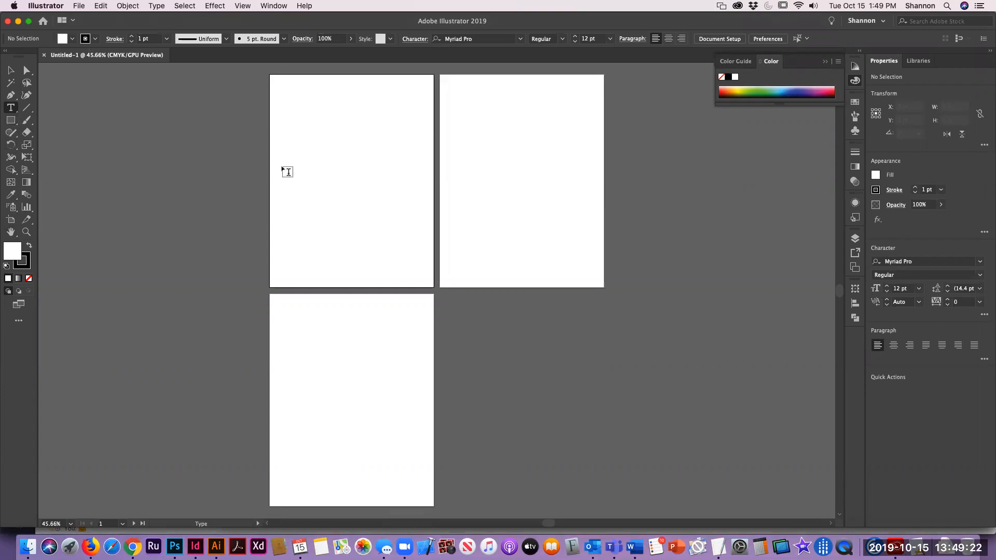
left_click(288, 166)
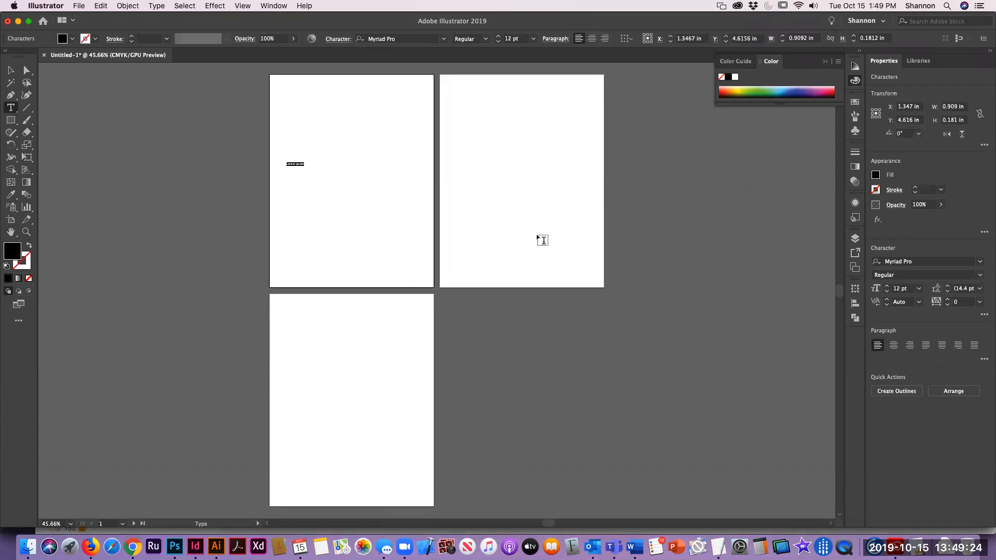
left_click_drag(455, 151, 570, 210)
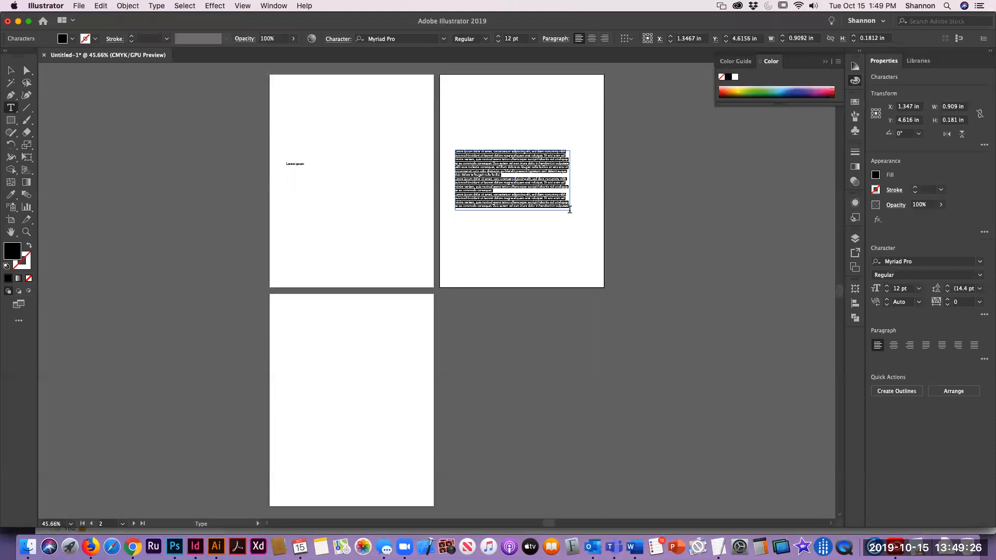
left_click(10, 70)
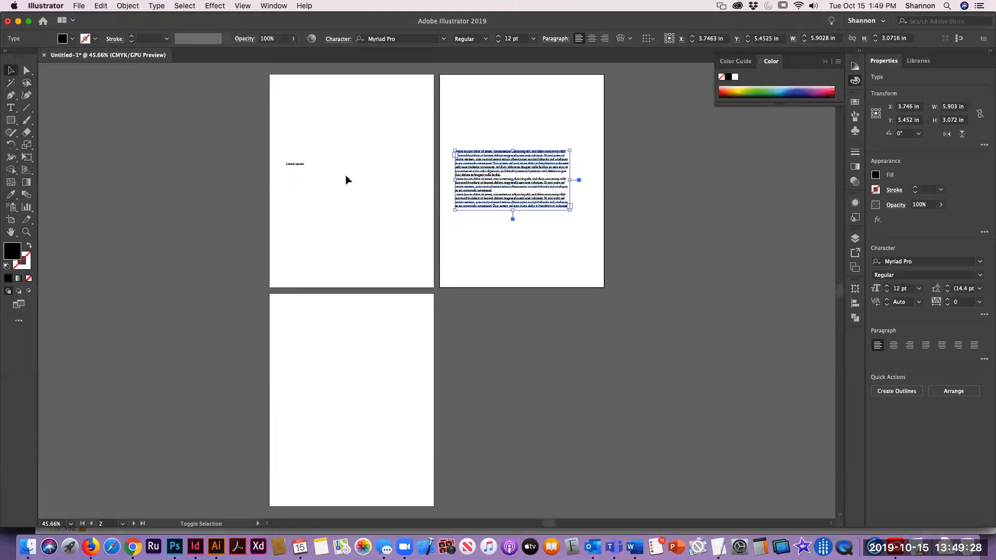
left_click(293, 166, "shift")
key("Delete")
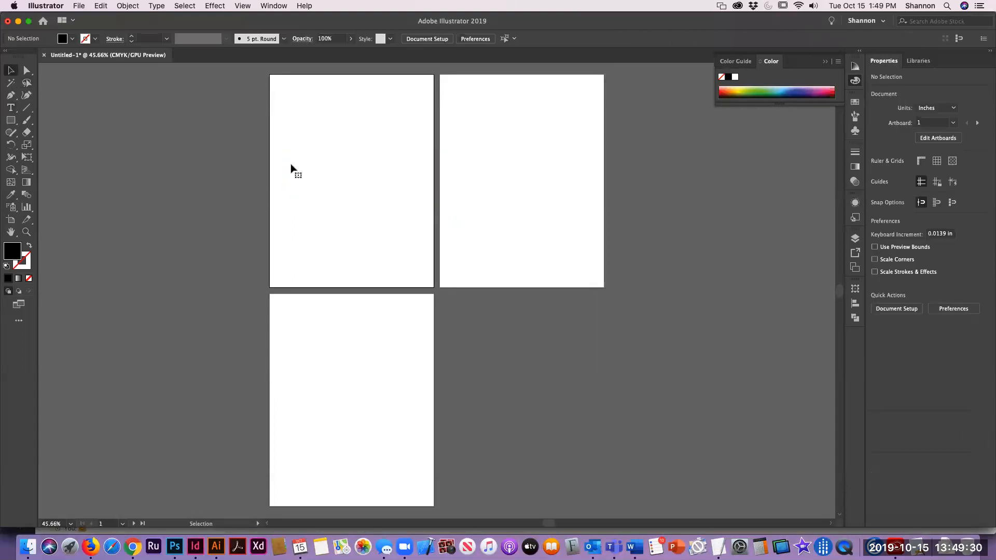
Step: Type the user's first name as point text on the first artboard
left_click(5, 110)
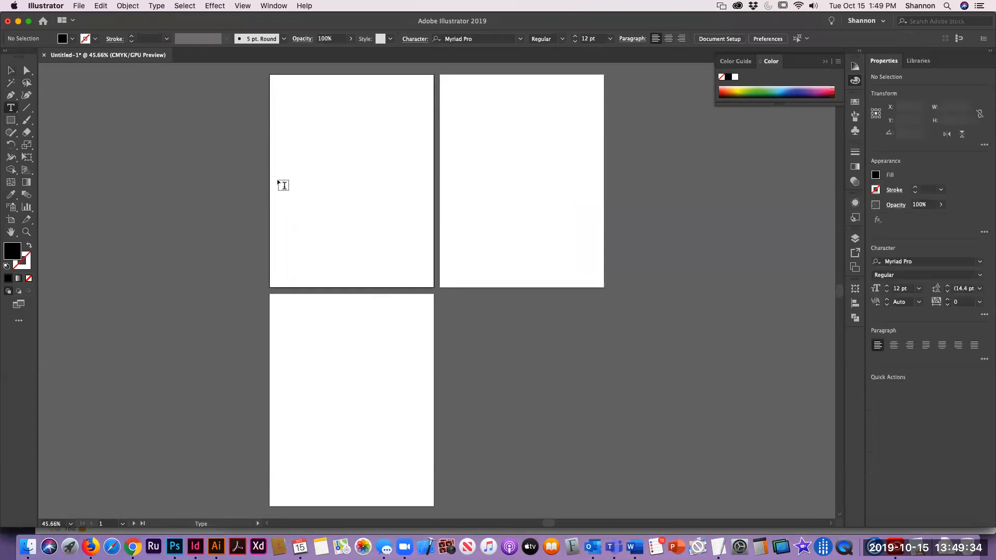
left_click(295, 185)
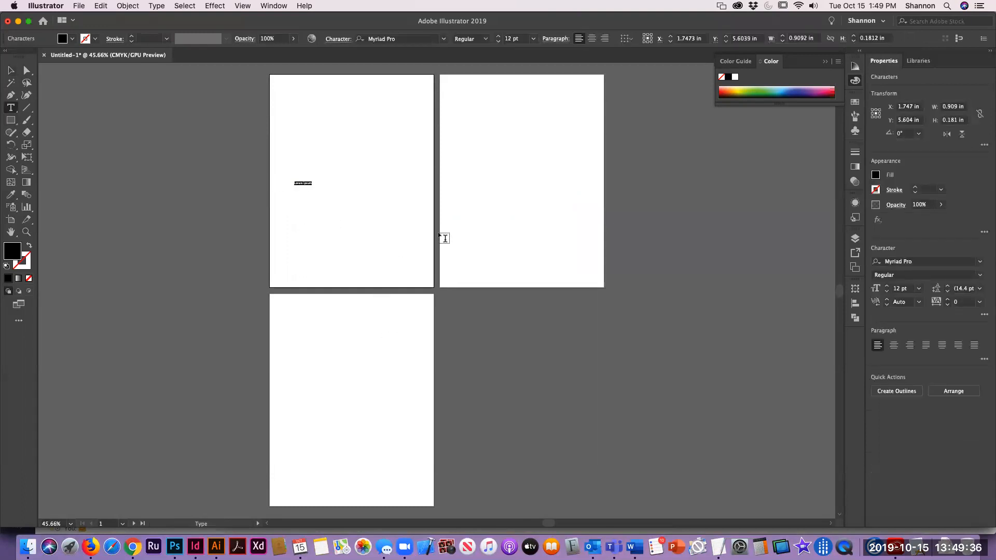
type("Shannon")
Step: Select all the name's characters and set the font size to 104 pt
key("super+a")
key("super+shift+period")
key("super+shift+period")
key("super+shift+period")
key("super+shift+period")
key("super+shift+period")
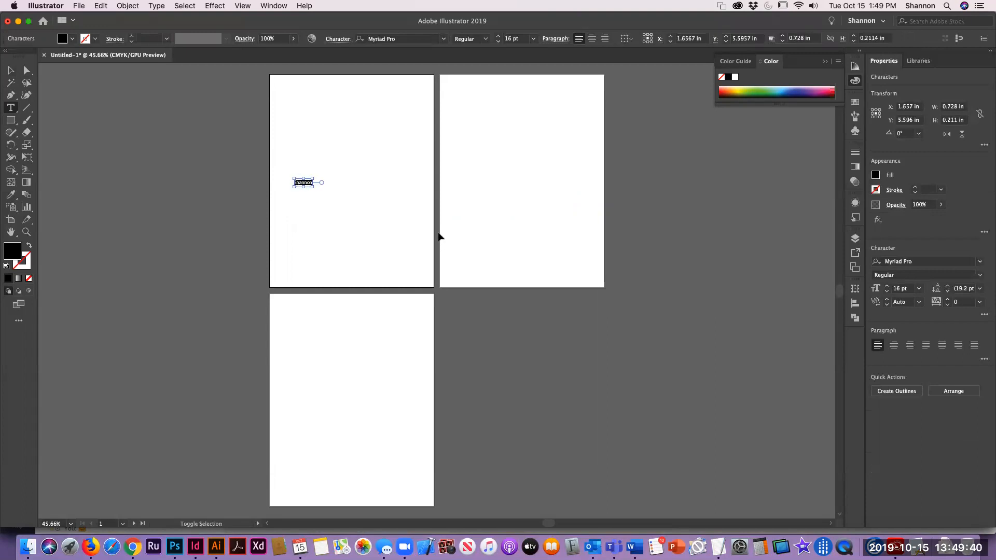
key("super")
key("super+shift+period")
key("super+shift+period")
key("super+shift+period")
key("super+shift+period")
key("super+shift+period")
key("super+shift+period")
key("super+shift+period")
key("super+shift+period")
key("super+shift+period")
key("super+shift+period")
key("super+shift+period")
key("super+shift+period")
key("super+shift+period")
key("super+shift+period")
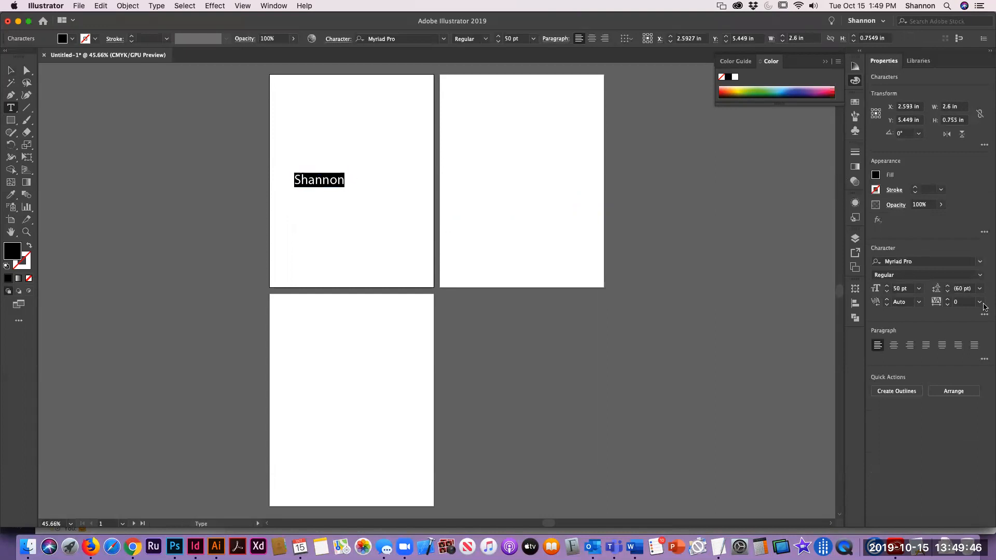
left_click(887, 287)
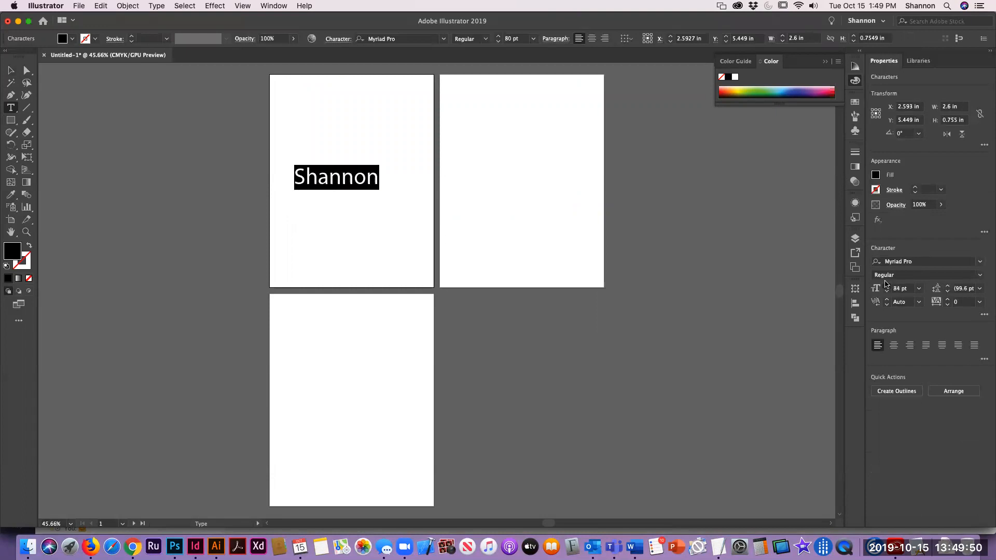
left_click(499, 37)
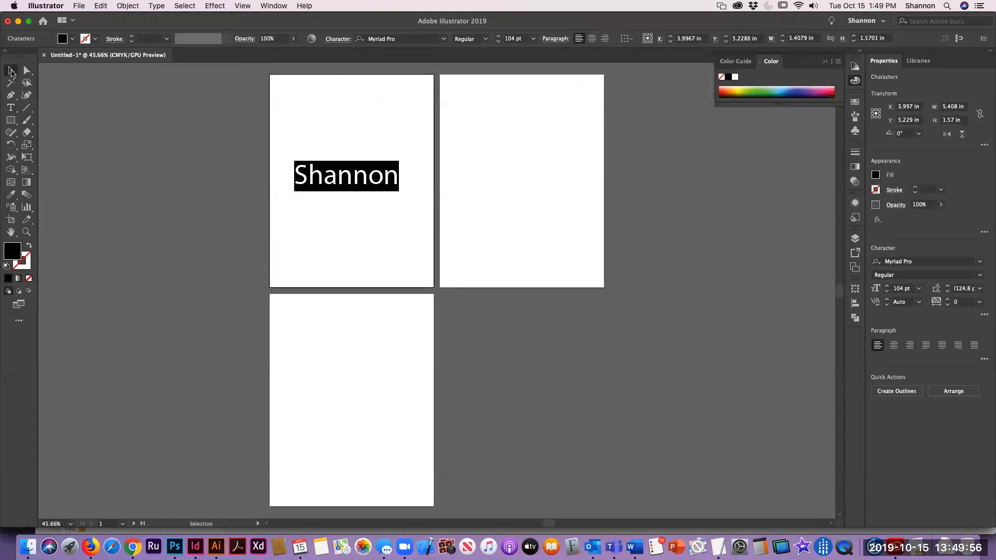
Step: Change the name text's font to Futura Medium
left_click(11, 71)
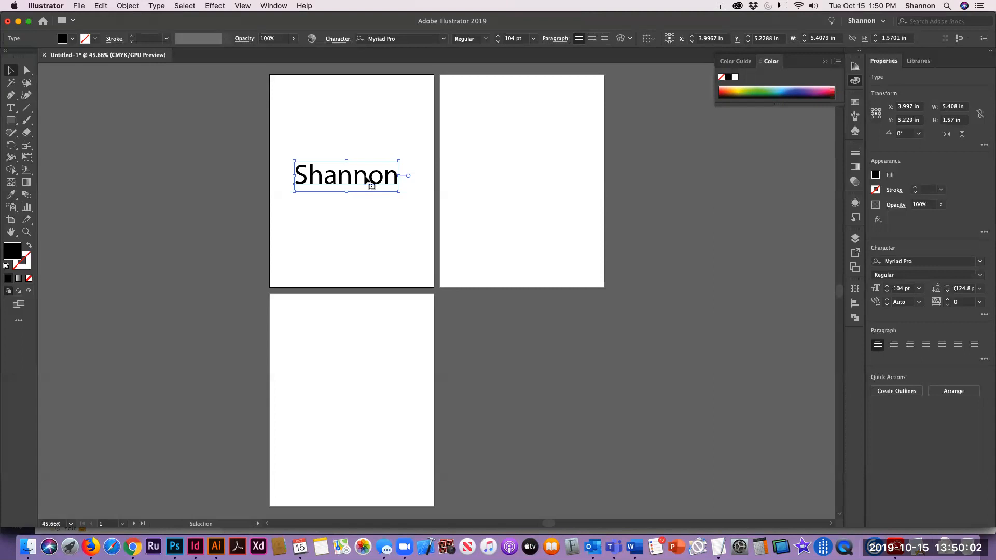
left_click(980, 262)
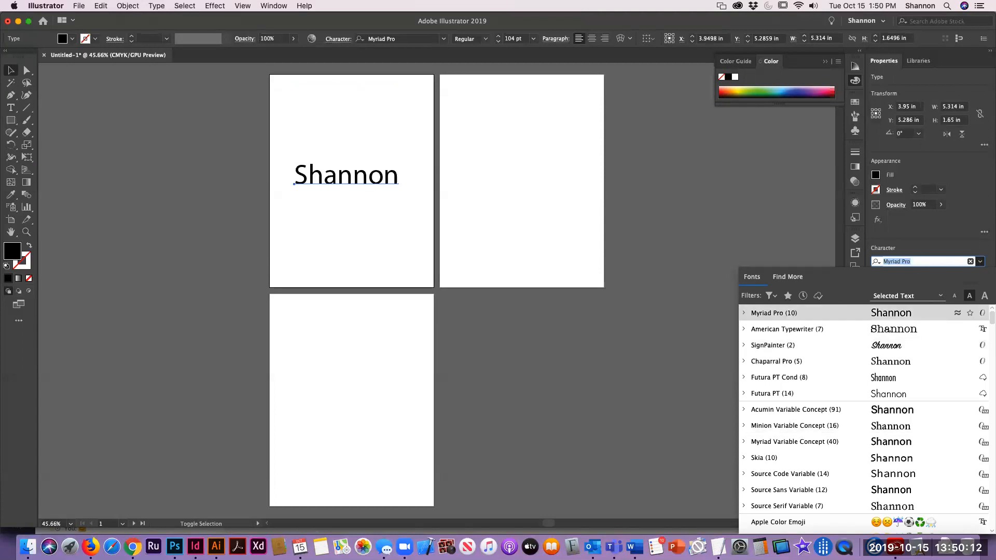
type("Futura")
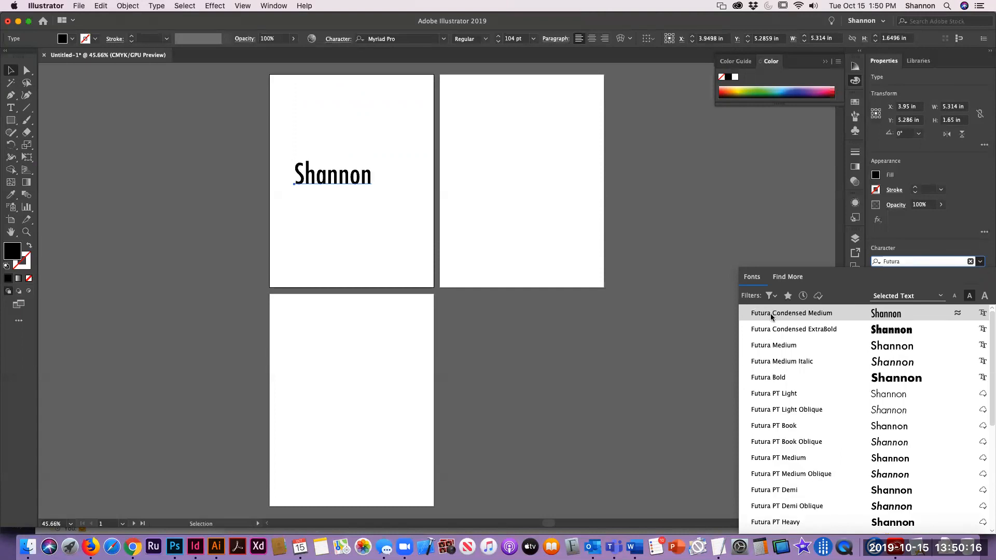
left_click(772, 346)
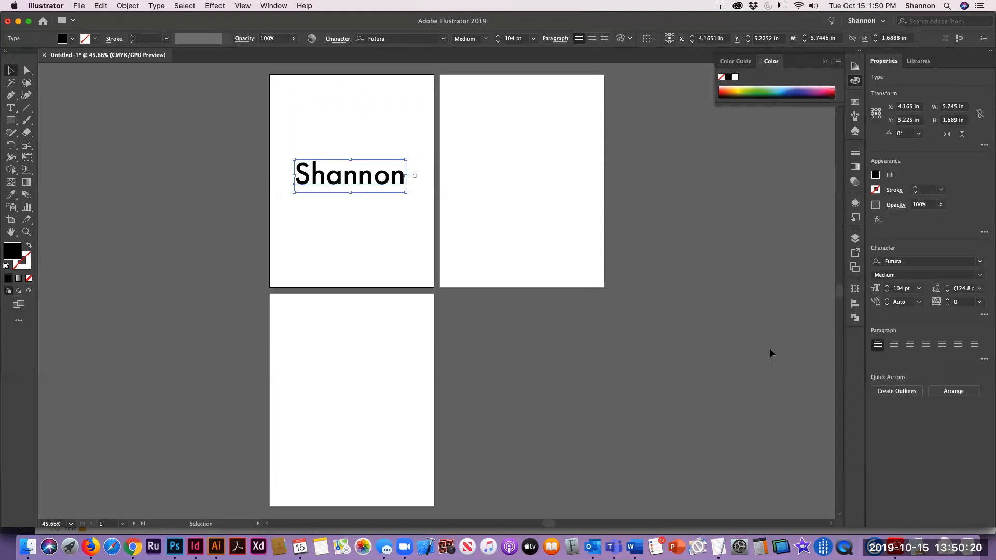
left_click(358, 133)
left_click(354, 176)
left_click(515, 180)
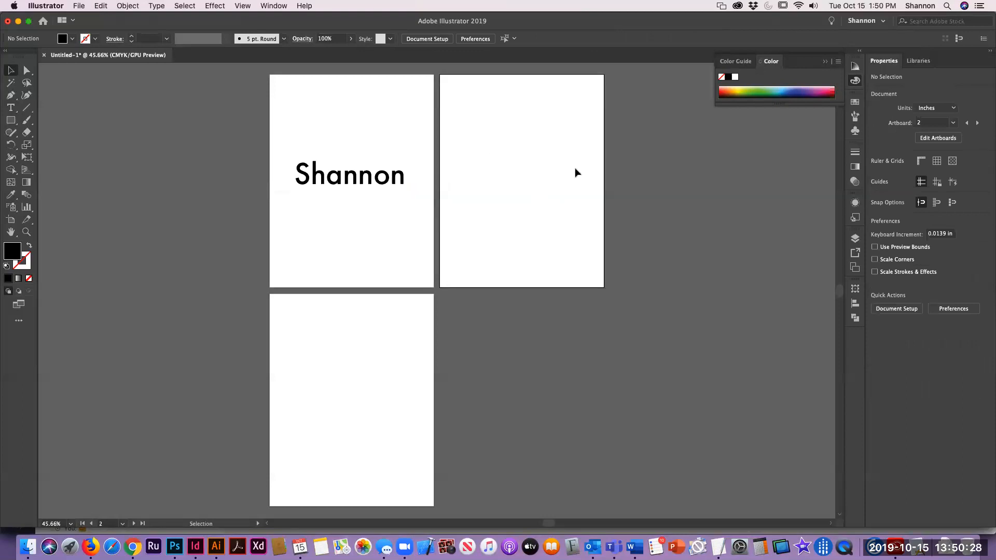
left_click(326, 387)
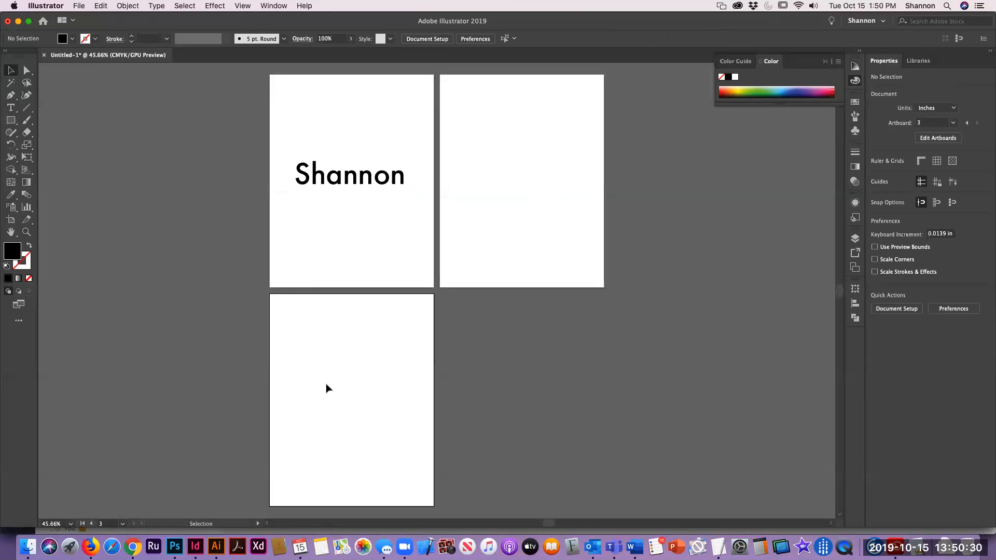
Step: Select the name text on the first artboard and copy it
left_click(353, 176)
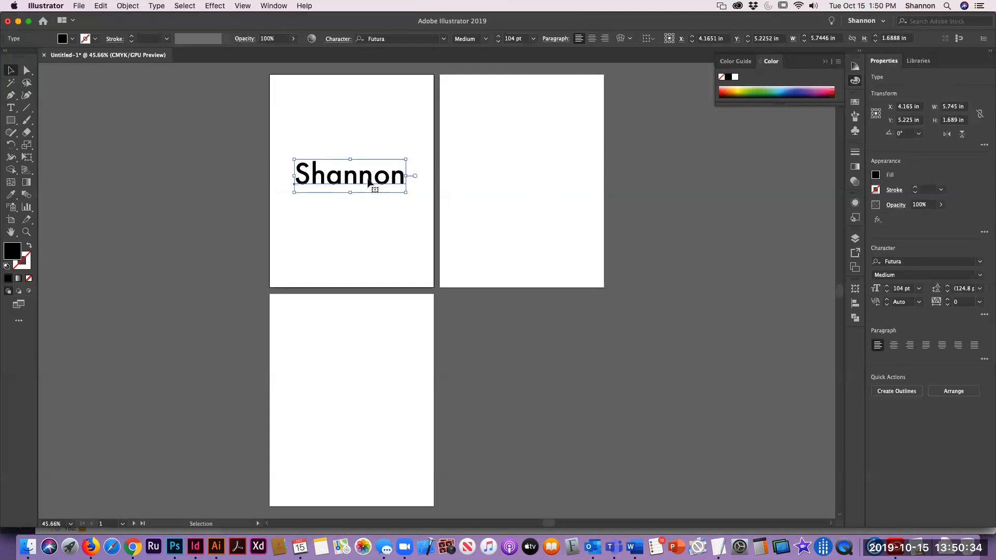
left_click(100, 7)
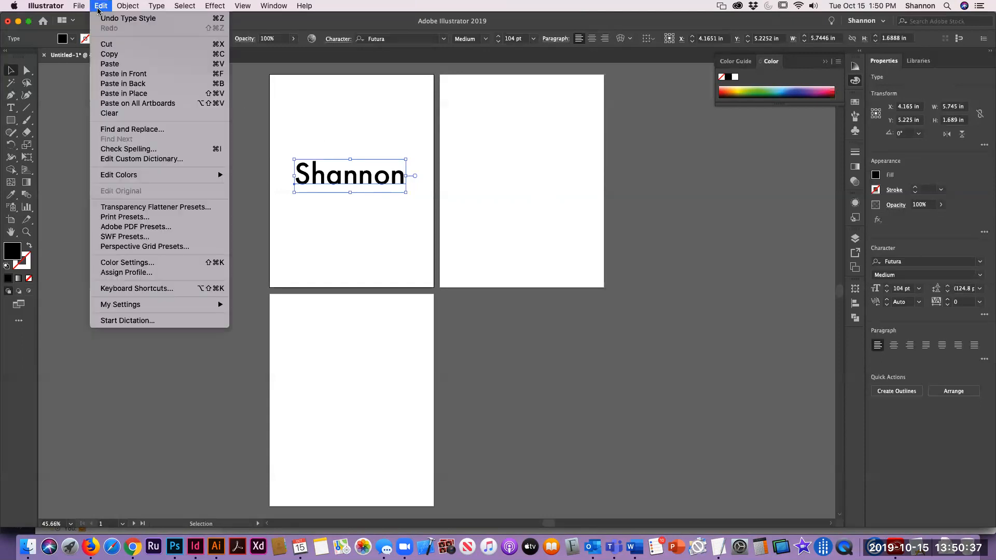
left_click(110, 55)
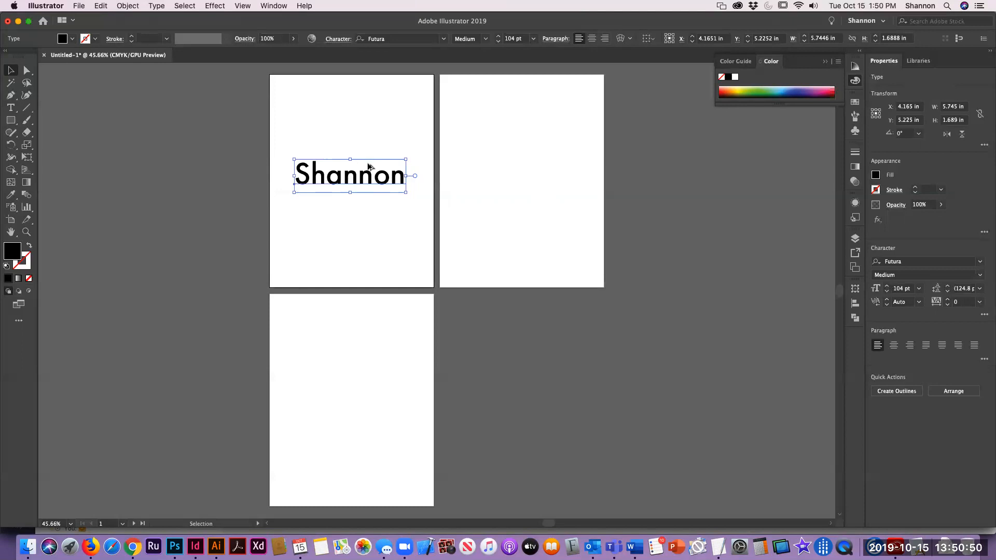
Step: Duplicate the name text onto the second artboard and position it near the artboard's upper middle
left_click_drag(369, 176, 530, 182)
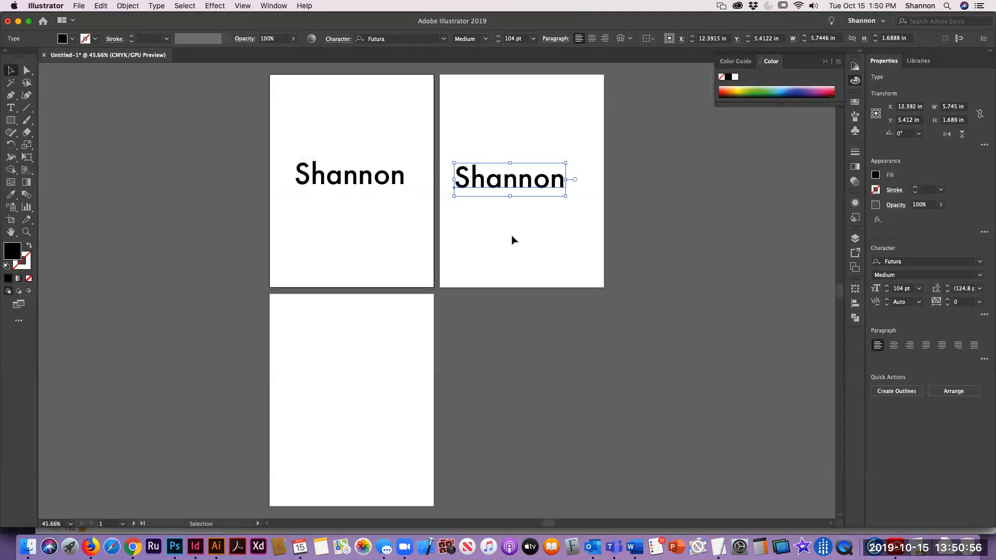
left_click(523, 259)
left_click(500, 181)
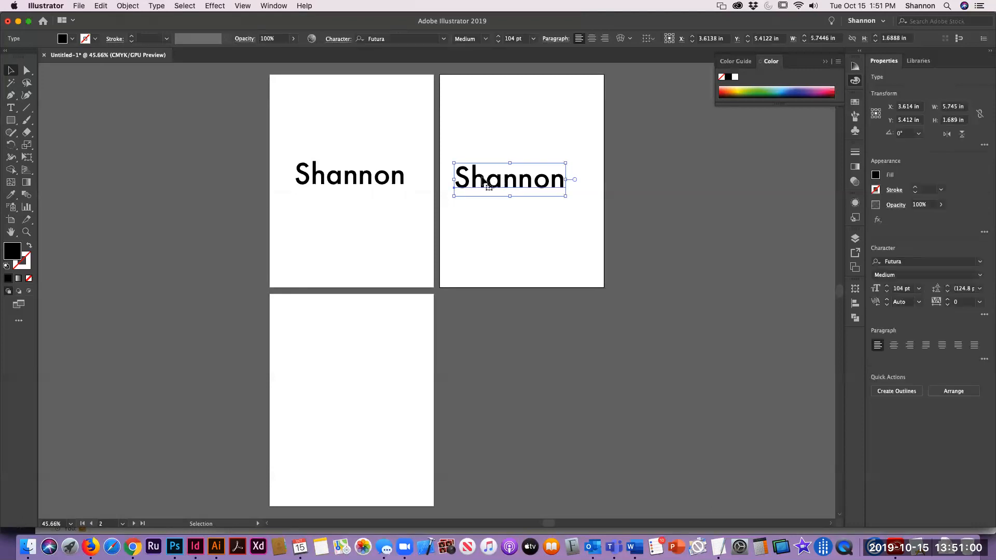
left_click_drag(495, 186, 500, 186)
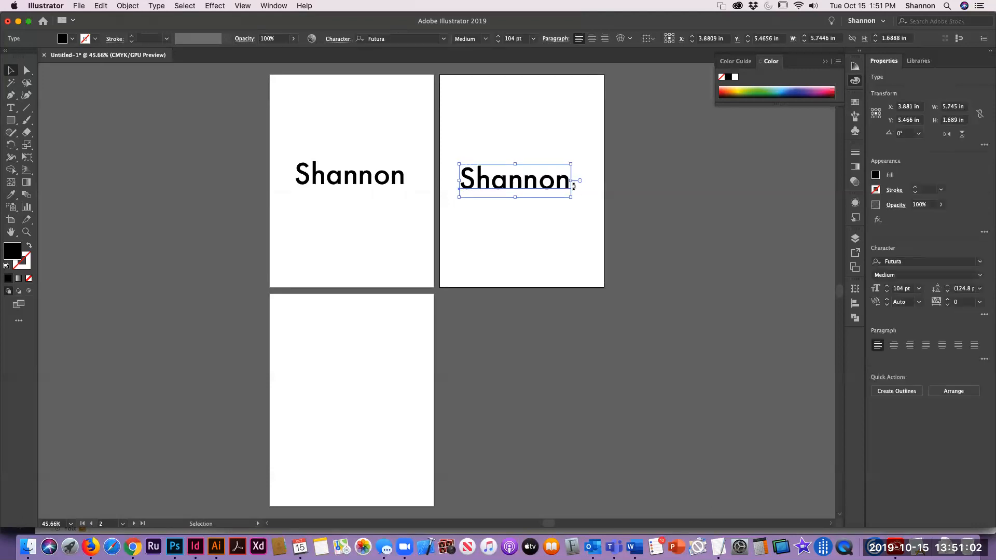
Step: Convert the second artboard's name text to outlines
left_click(157, 6)
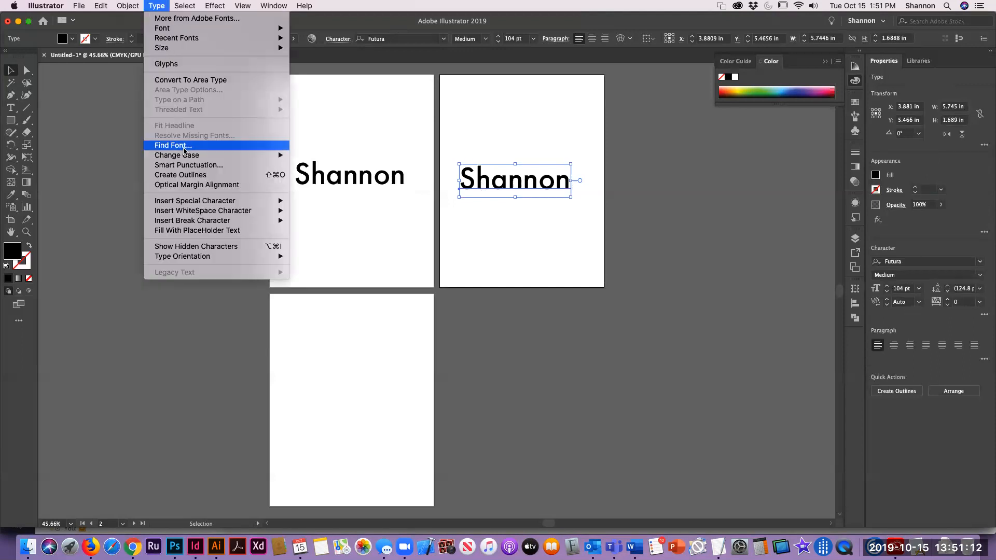
left_click(187, 176)
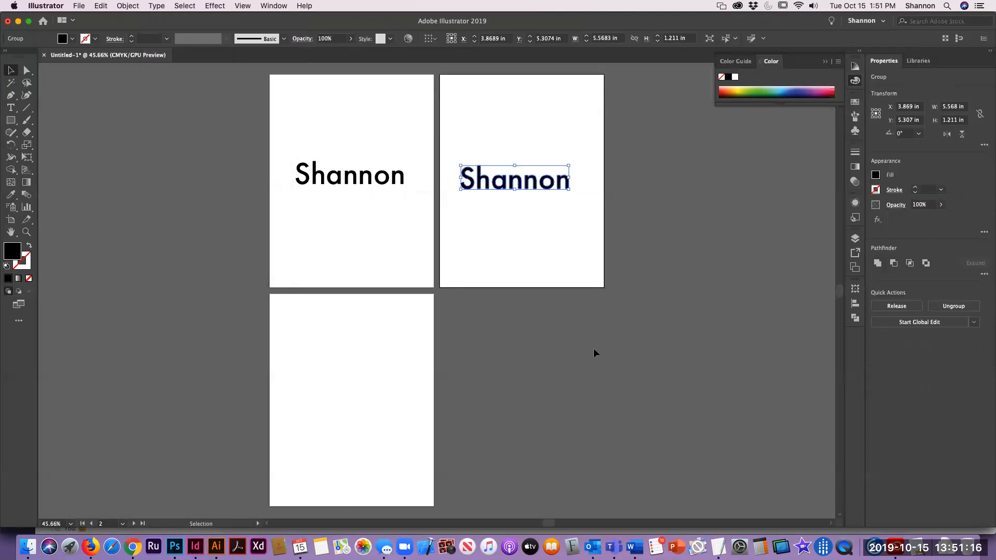
Step: Copy the outlined name onto the third artboard
left_click(512, 272)
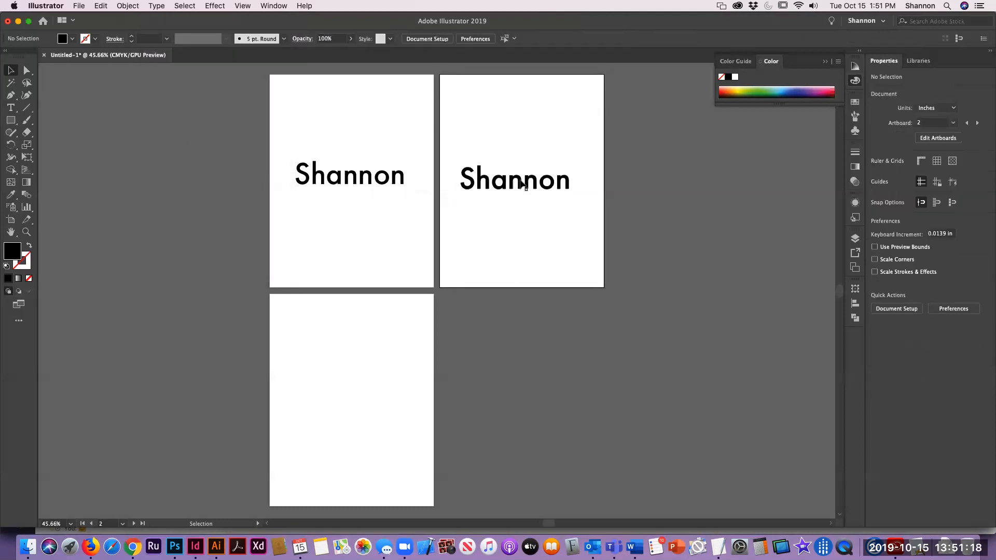
left_click(521, 184)
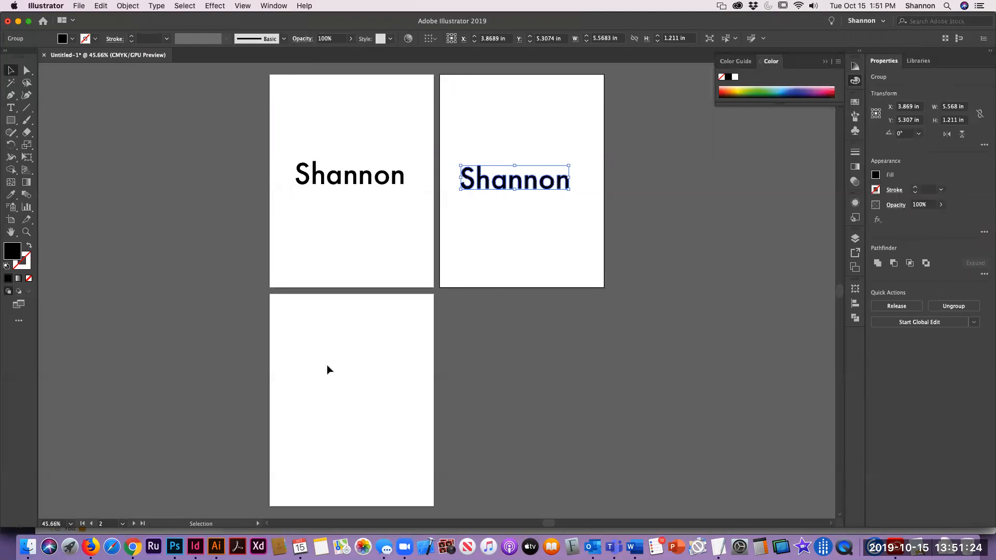
left_click_drag(514, 183, 467, 449)
Step: Ungroup the outlined name on the third artboard
left_click(280, 422)
key("z")
left_click_drag(583, 458, 456, 423)
key("super+minus")
key("super+minus")
key("super+minus")
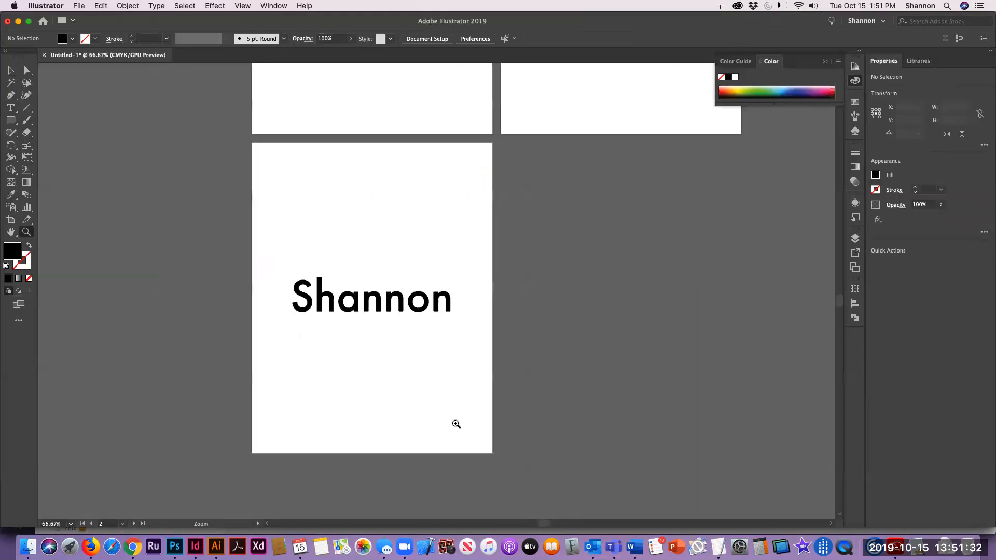
left_click_drag(275, 240, 537, 355)
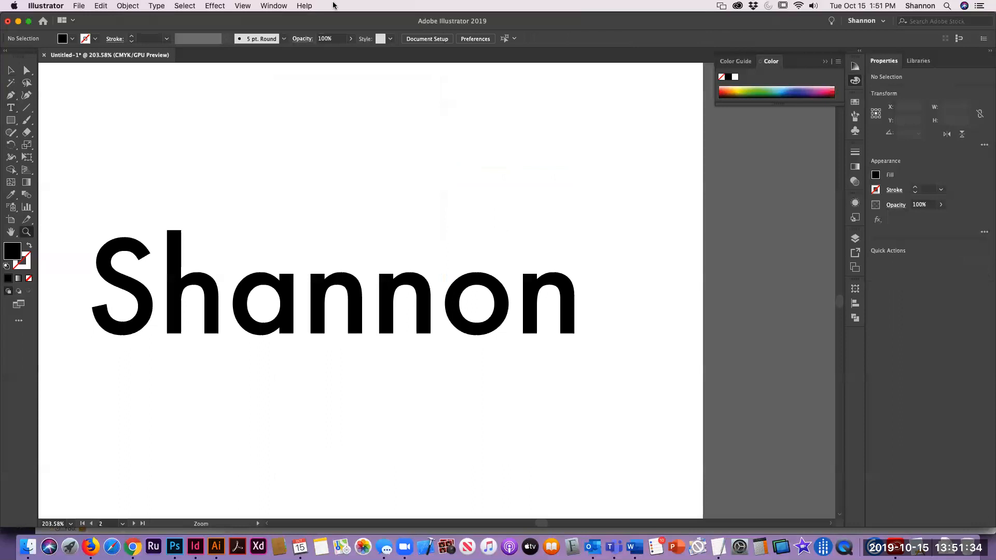
key("v")
left_click(205, 285)
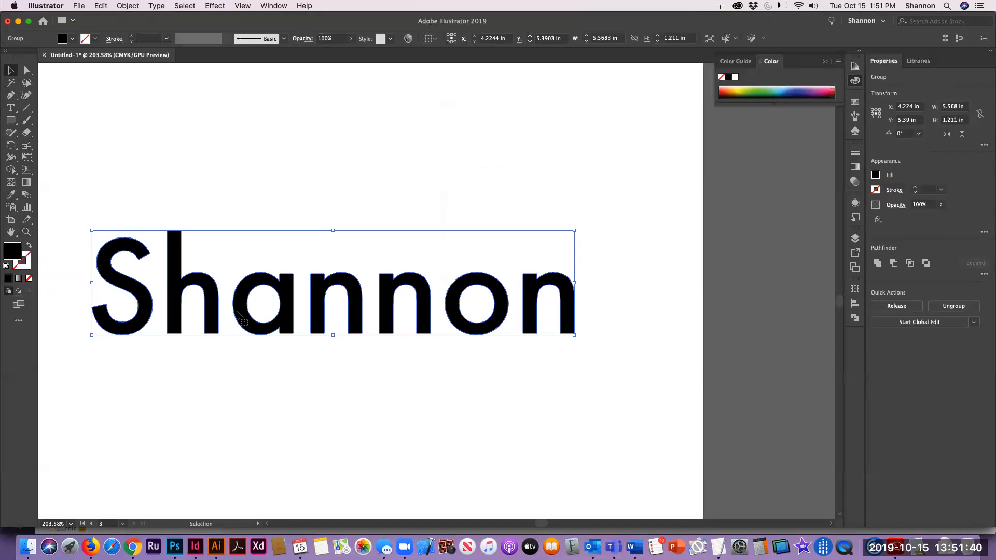
left_click(133, 8)
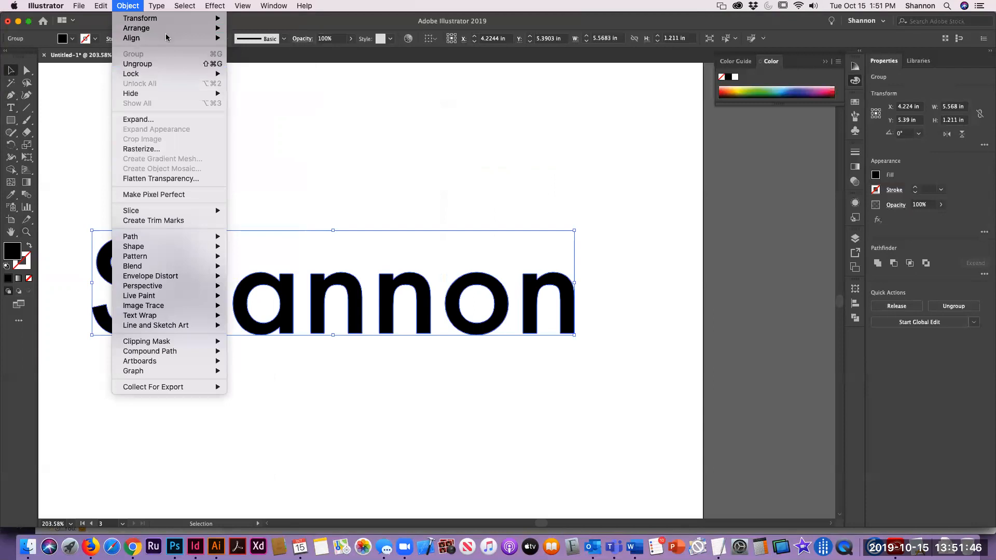
left_click(152, 64)
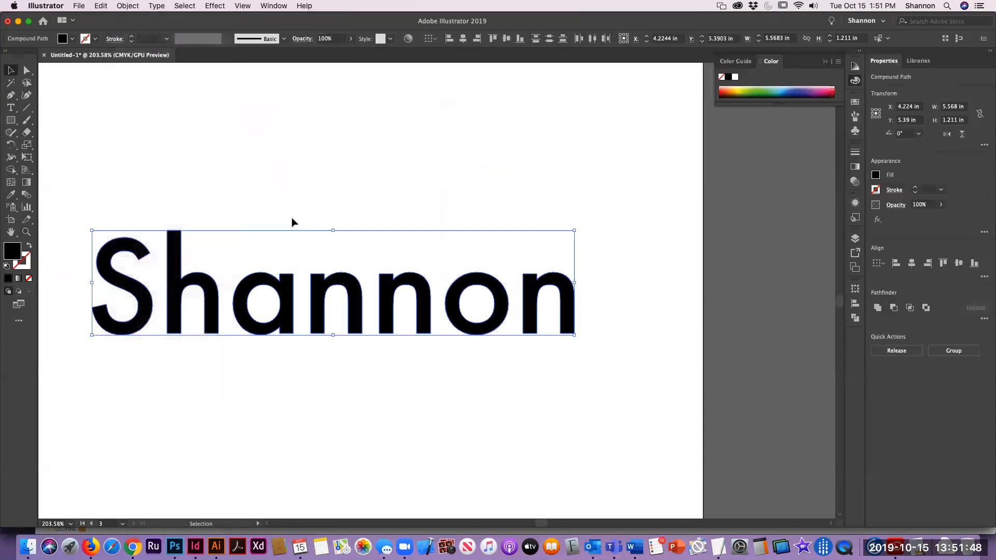
Step: Select the second n of the outlined name and reflect it across the vertical axis
left_click(284, 200)
left_click(212, 309)
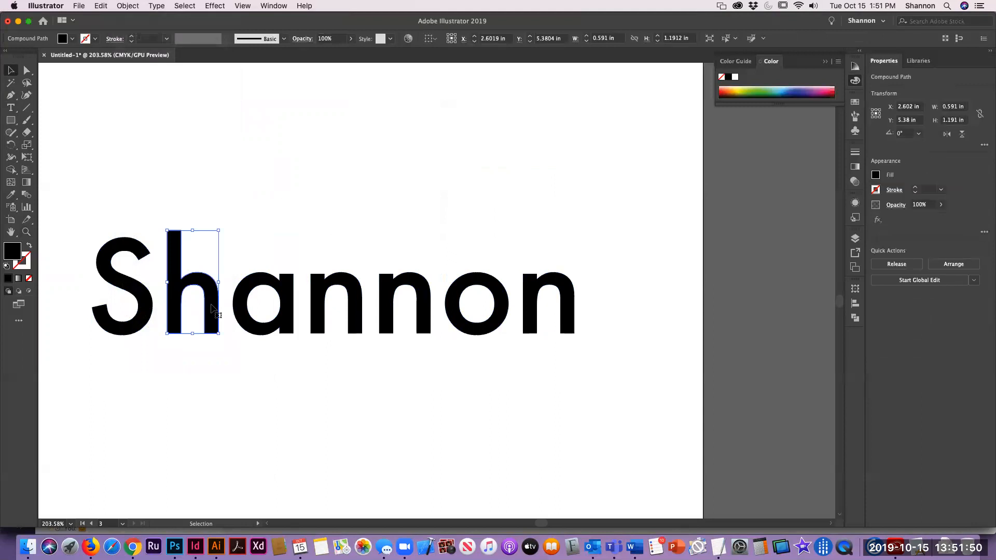
left_click(288, 325)
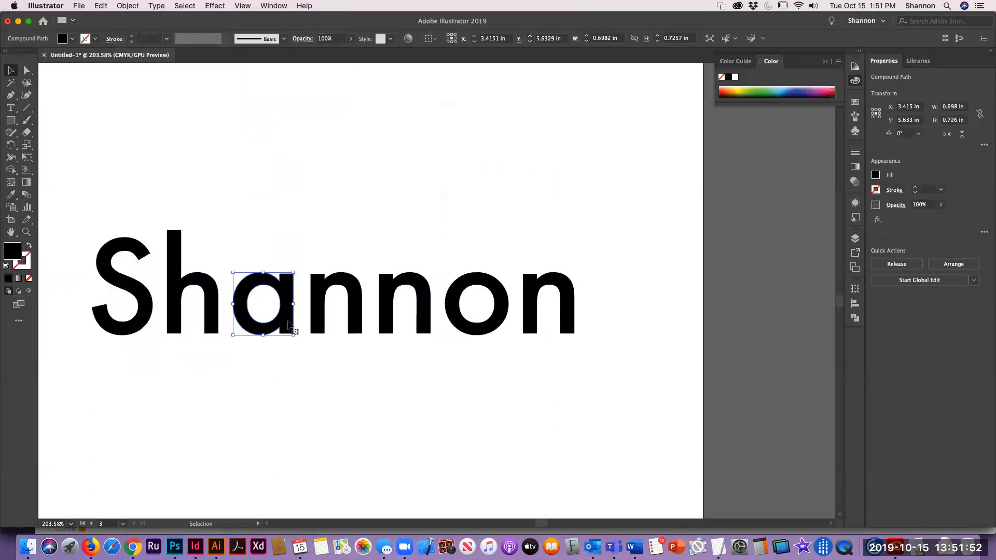
left_click(402, 258)
left_click_drag(161, 386, 213, 385)
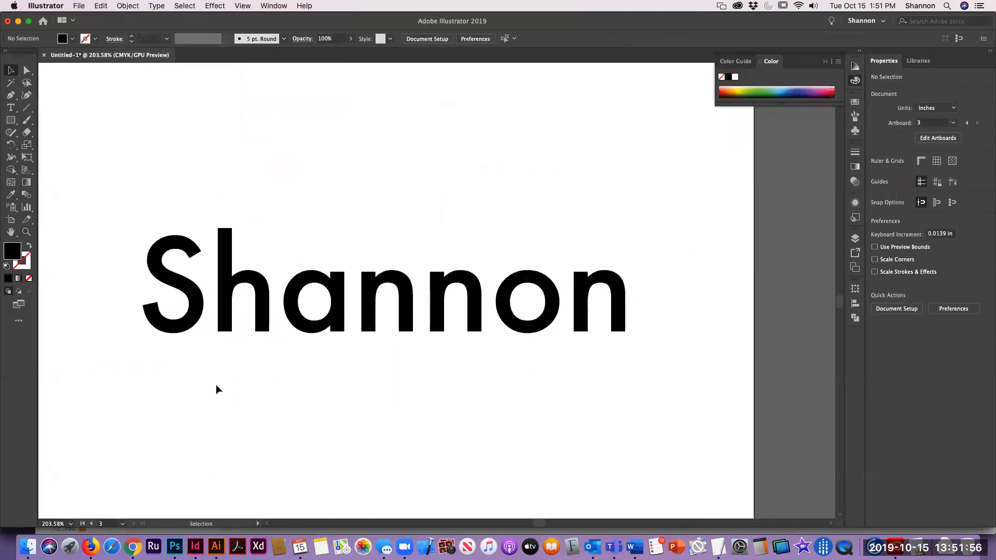
left_click(440, 301)
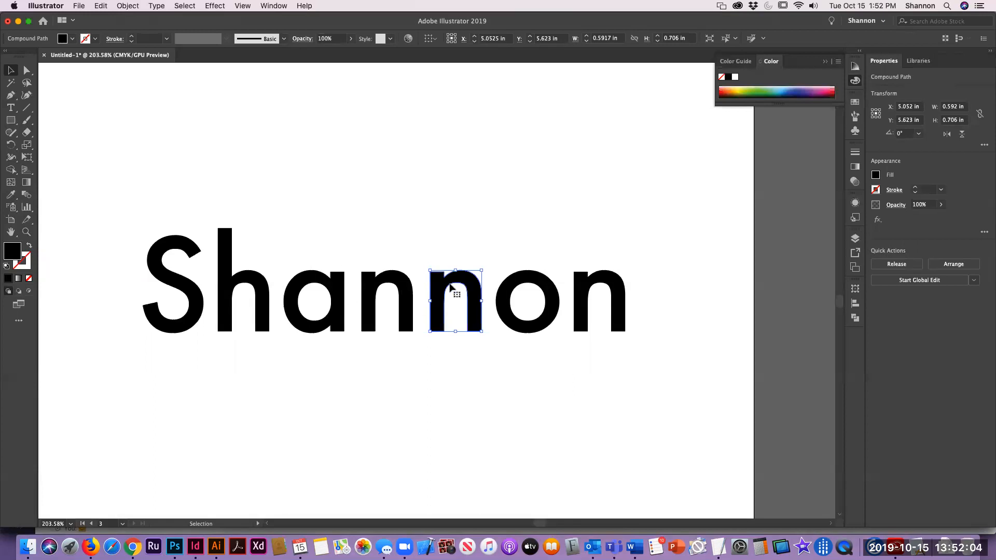
left_click(124, 6)
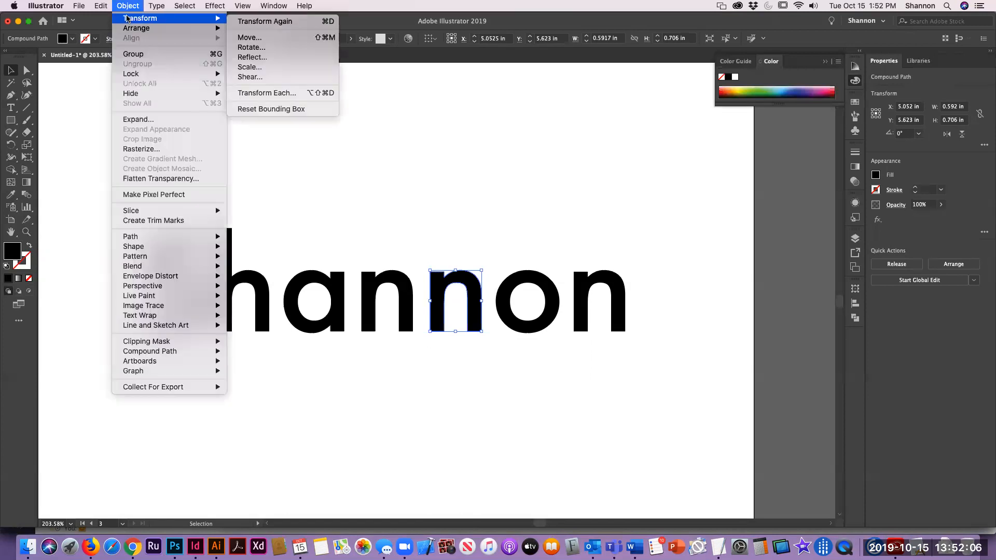
mouse_move(208, 18)
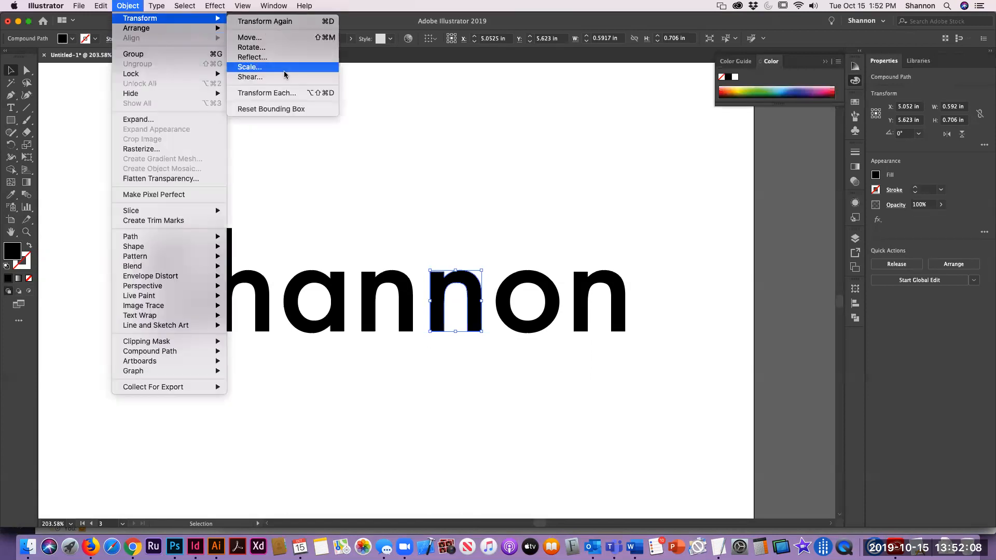
left_click(280, 58)
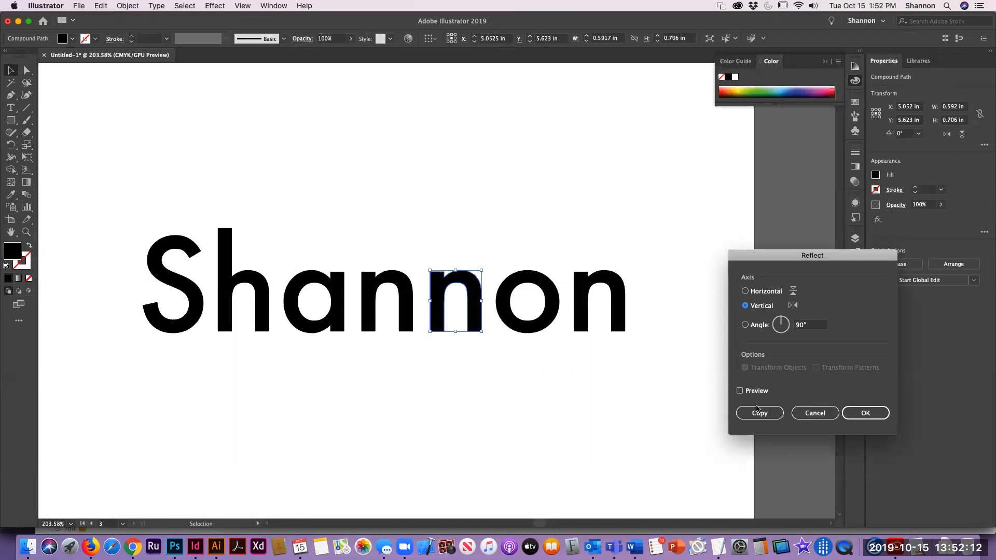
left_click(880, 415)
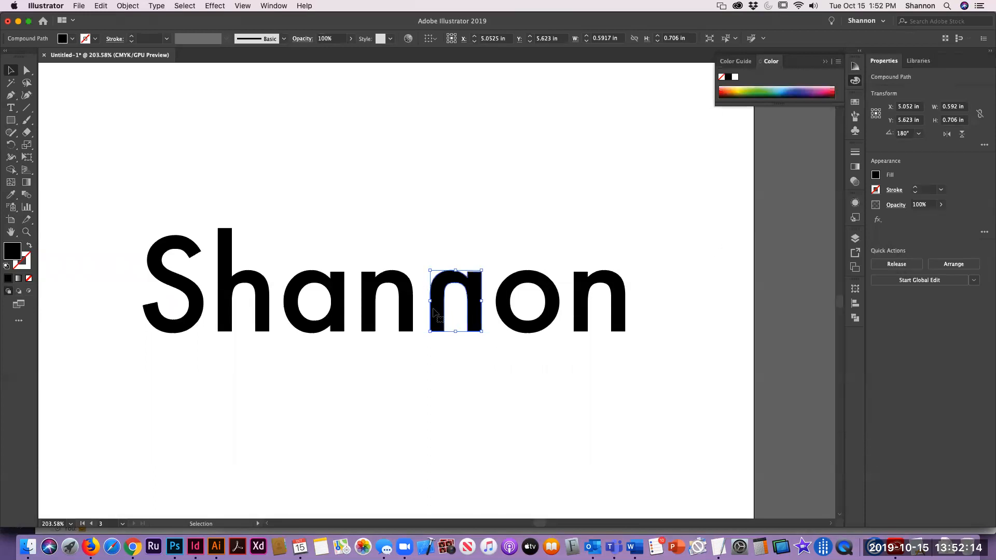
Step: Move the reflected n and the final n leftward so they butt against their neighbouring letters
left_click(531, 200)
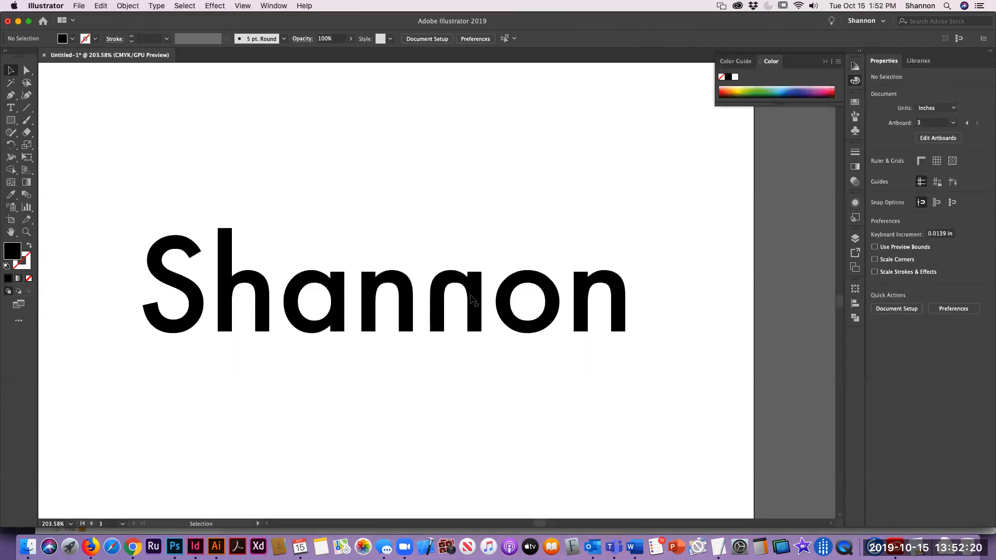
left_click(441, 289)
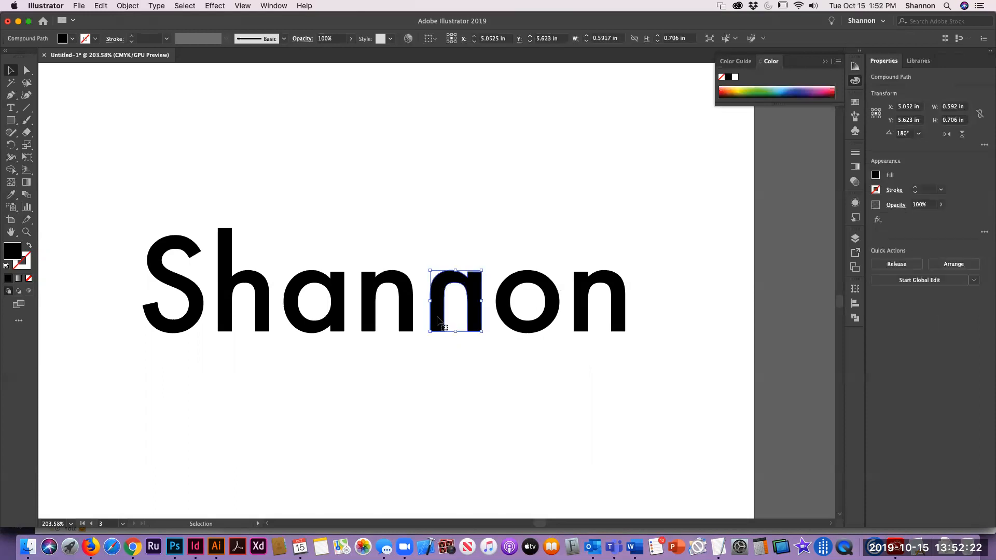
left_click_drag(437, 321, 431, 323)
left_click_drag(429, 320, 429, 320)
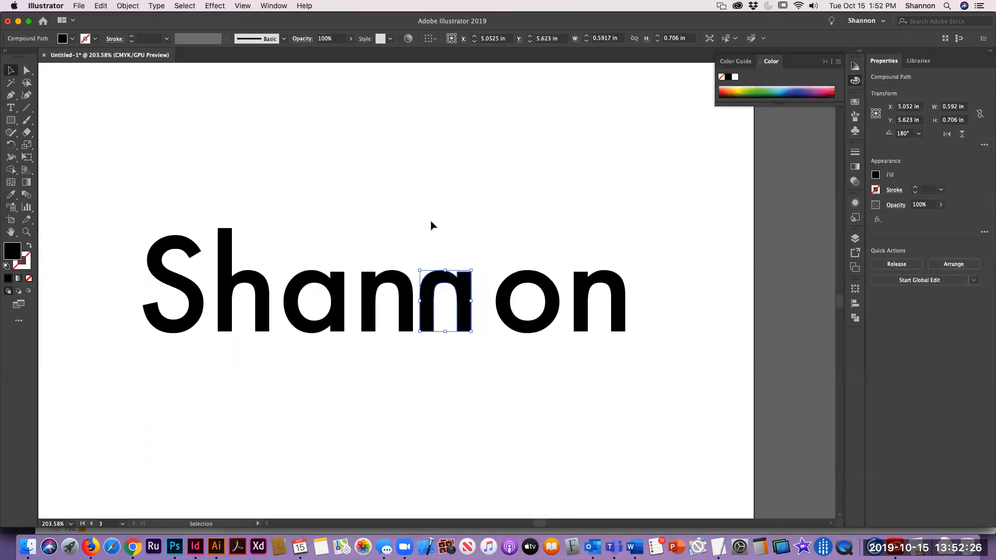
left_click(524, 307)
left_click(513, 317)
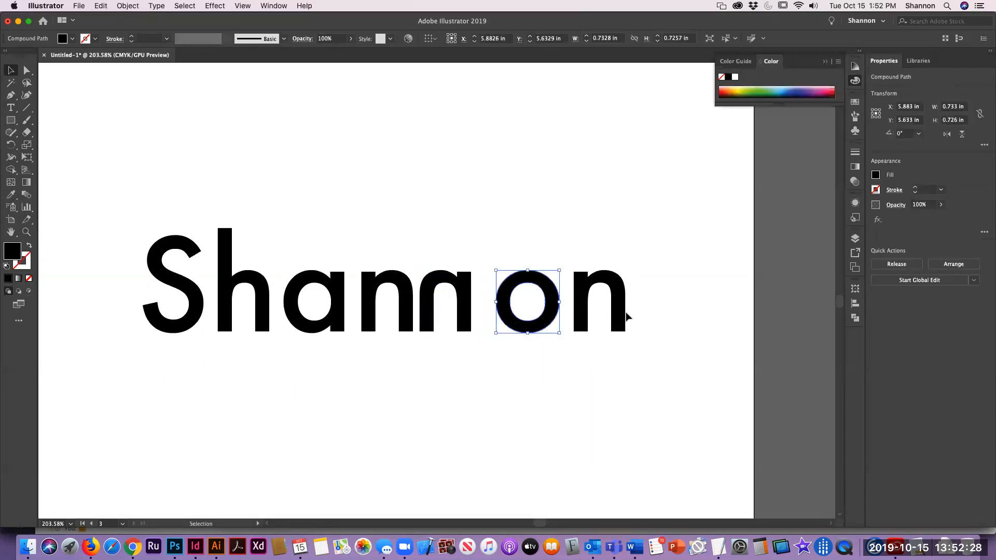
left_click(582, 319, "shift")
left_click_drag(581, 319, 553, 314)
left_click(527, 193)
Step: Shift the S, h and a rightward to close the gaps between the letters
left_click(445, 203)
left_click_drag(136, 184, 337, 357)
left_click_drag(339, 322, 366, 317)
left_click(385, 164)
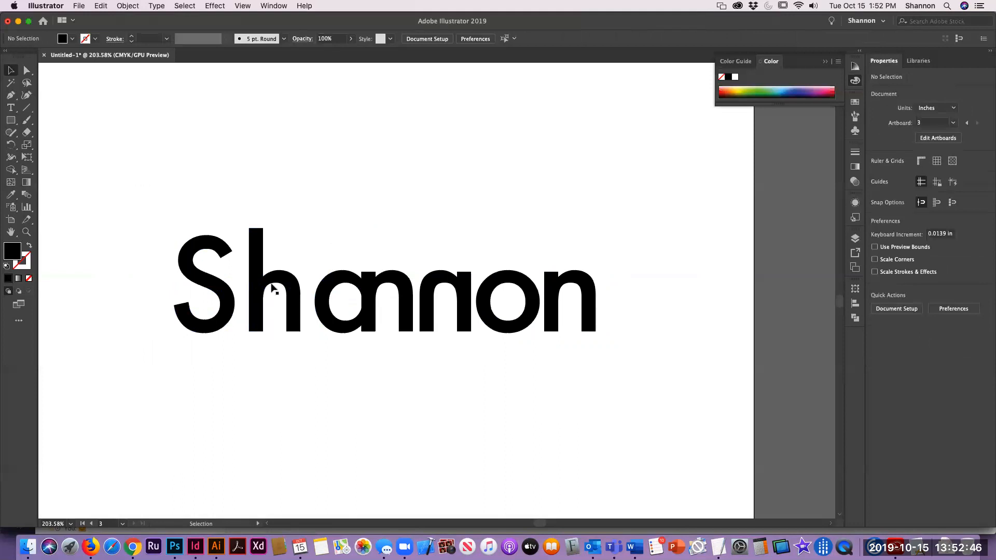
left_click(293, 306)
left_click_drag(297, 317, 308, 316)
left_click(384, 186)
left_click(225, 302)
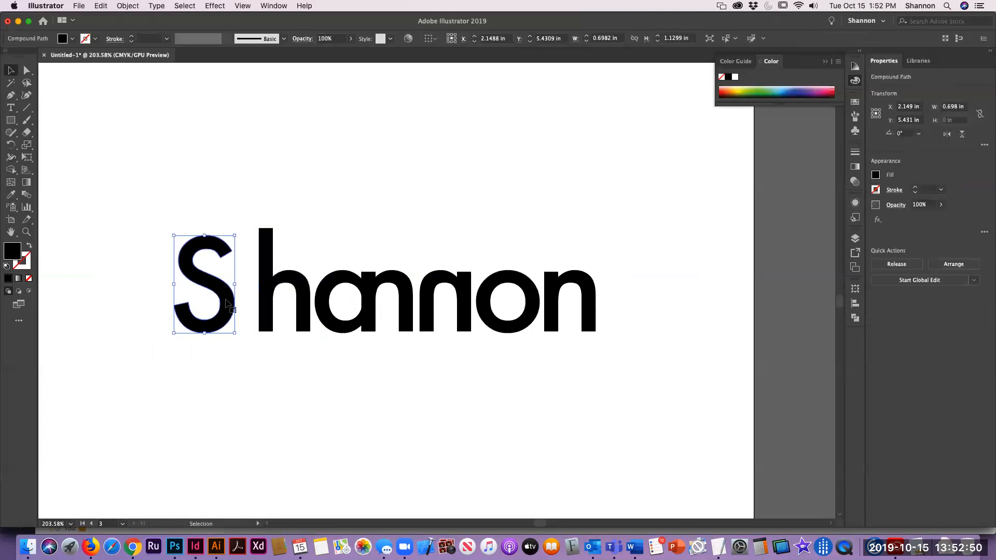
left_click_drag(226, 303, 247, 298)
left_click(422, 255)
Step: Scale the o uniformly to 158% with preview on
left_click_drag(481, 465, 348, 498)
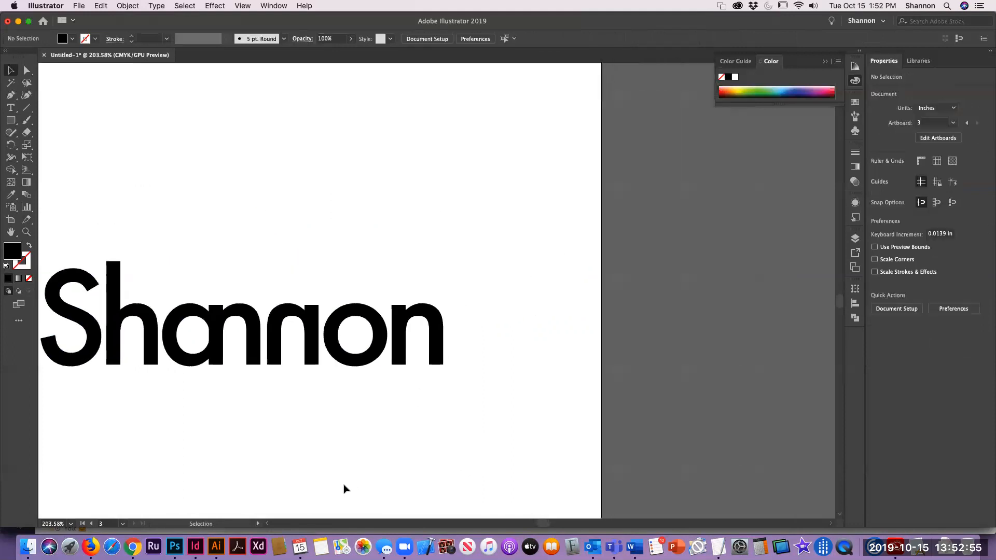
left_click(338, 325)
left_click_drag(349, 367, 486, 352)
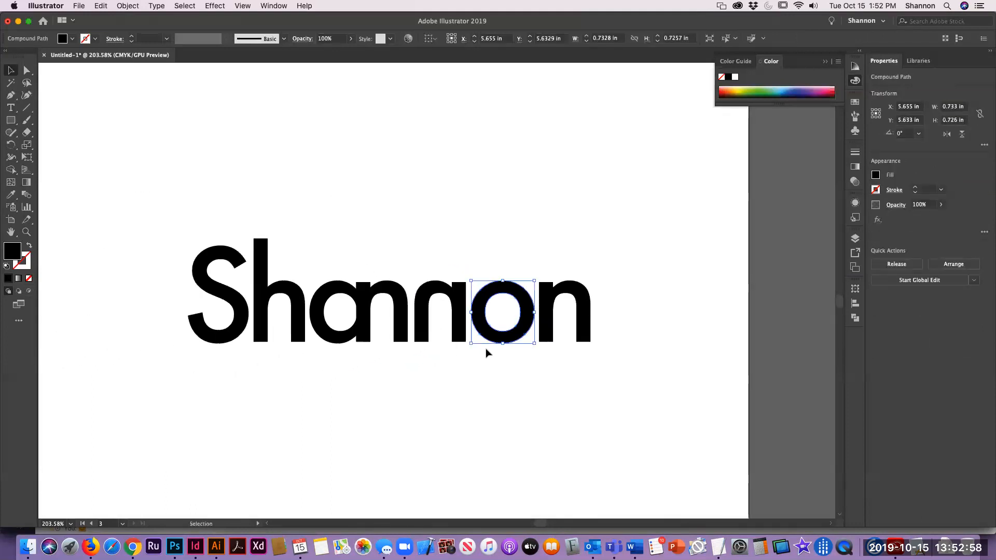
left_click(128, 5)
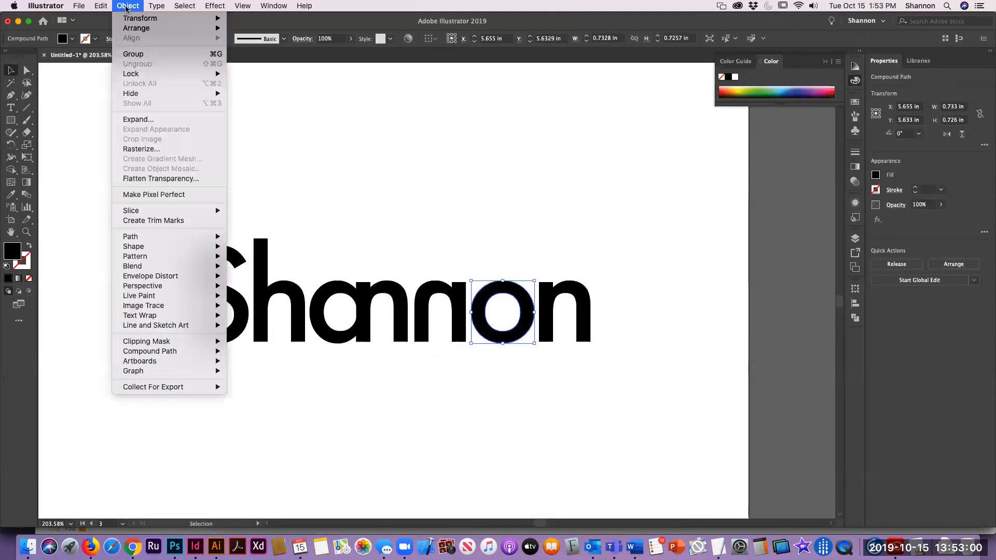
mouse_move(150, 18)
left_click(252, 67)
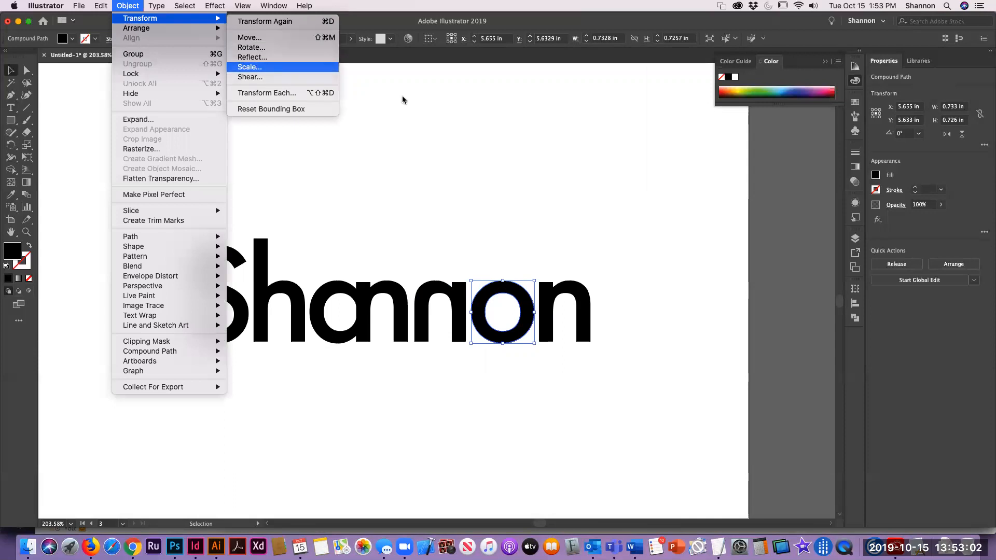
left_click_drag(549, 177, 831, 148)
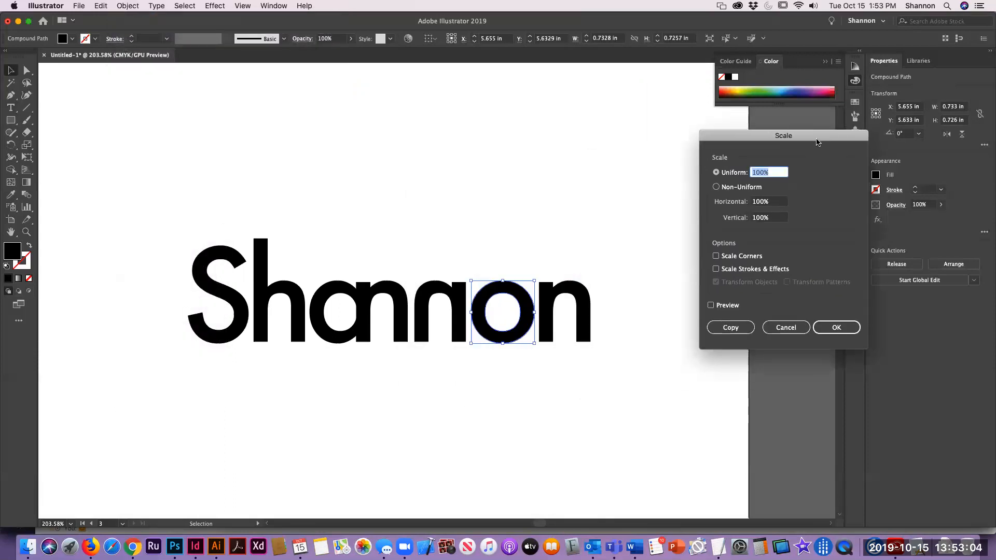
left_click(706, 306)
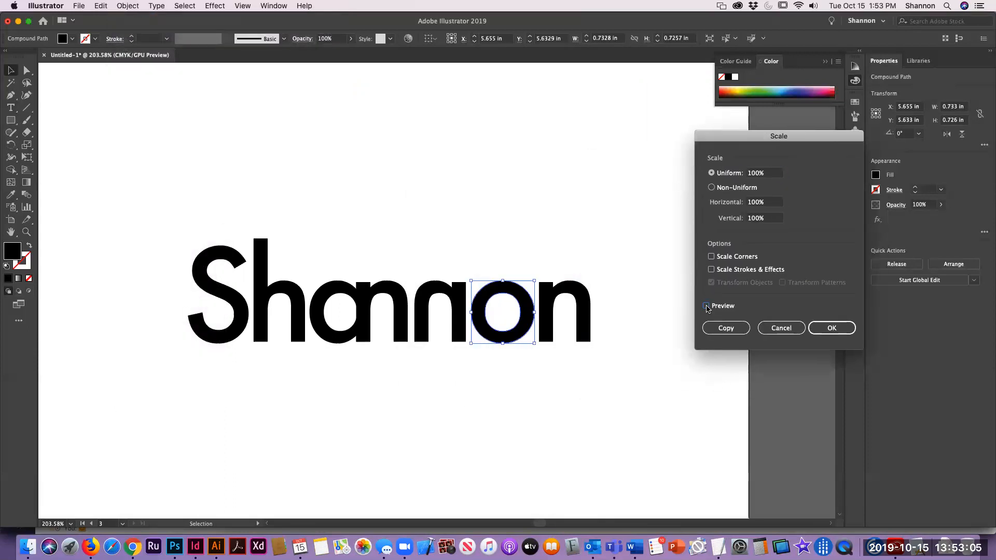
double_click(757, 173)
key("Up")
key("Up")
key("Up")
key("Up")
key("Up")
key("Up")
key("Up")
key("Up")
key("Up")
key("Up")
key("Up")
key("Up")
key("Up")
key("Up")
key("Up")
key("Up")
key("Up")
key("Up")
key("Up")
key("Up")
key("Up")
key("Up")
key("Up")
key("Up")
key("Up")
key("Up")
key("Up")
key("Up")
key("Up")
key("Up")
key("Up")
key("Up")
key("Up")
key("Up")
key("Up")
key("Up")
key("Up")
key("Up")
key("Up")
key("Up")
key("Up")
key("Up")
key("Up")
key("Up")
key("Up")
key("Up")
key("Up")
key("Up")
key("Up")
key("Up")
key("Up")
key("Up")
key("Up")
key("Up")
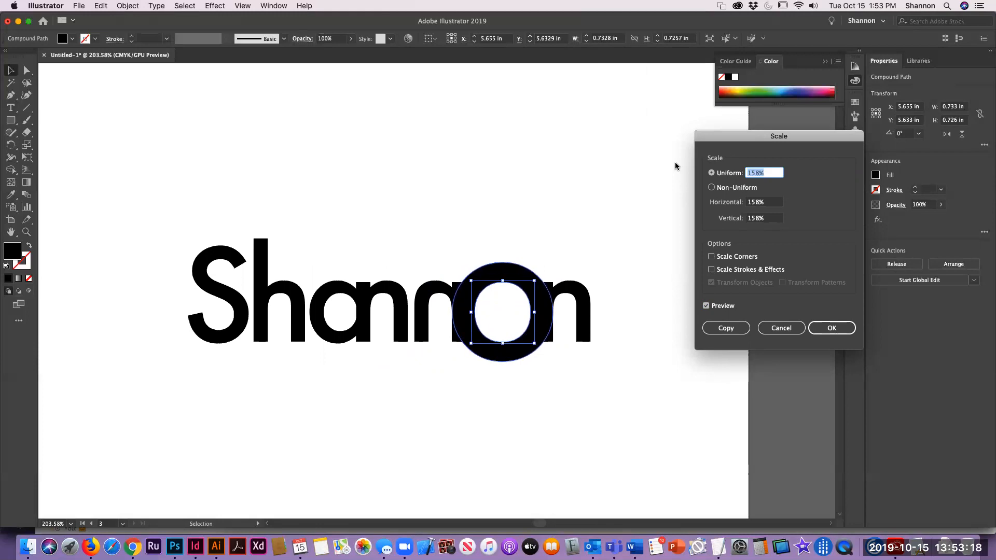
left_click(832, 327)
left_click(550, 454)
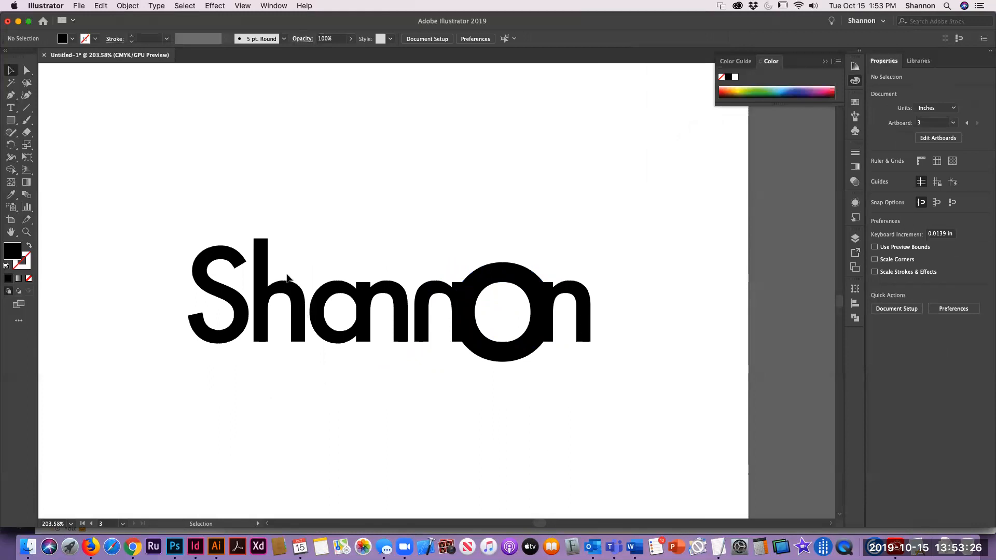
Step: With Direct Selection, raise the top anchor points of the h to lengthen its ascender to about 2.8 in tall
key("a")
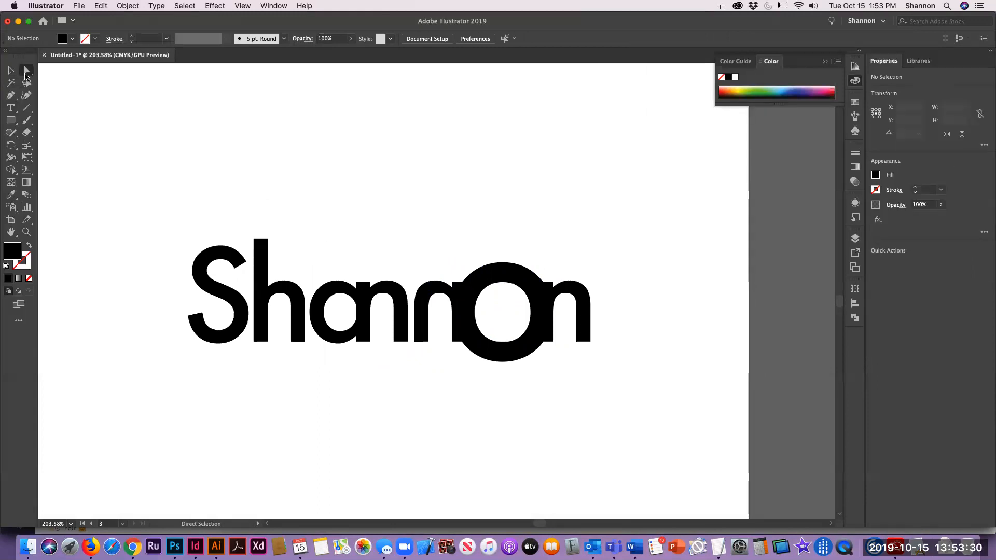
left_click(265, 245)
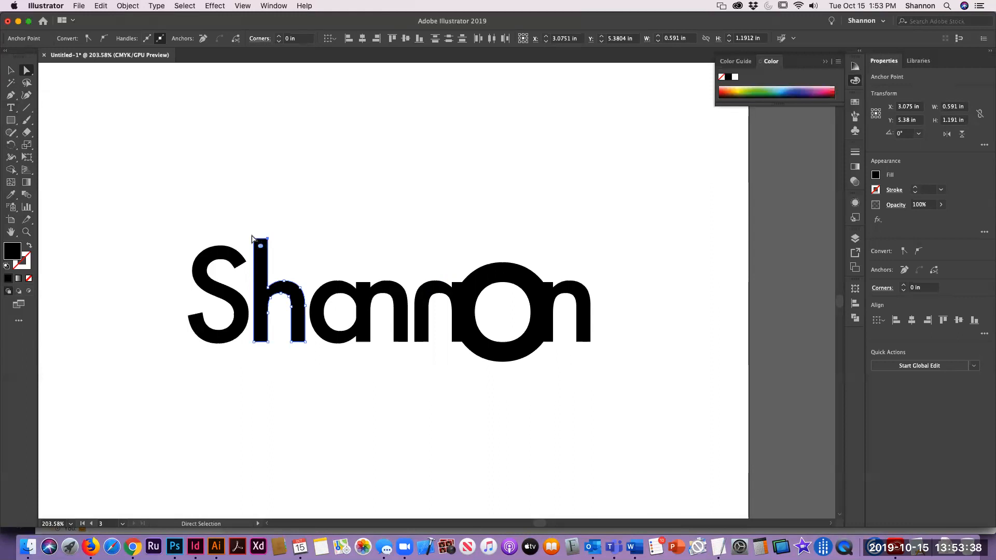
left_click_drag(261, 240, 260, 101)
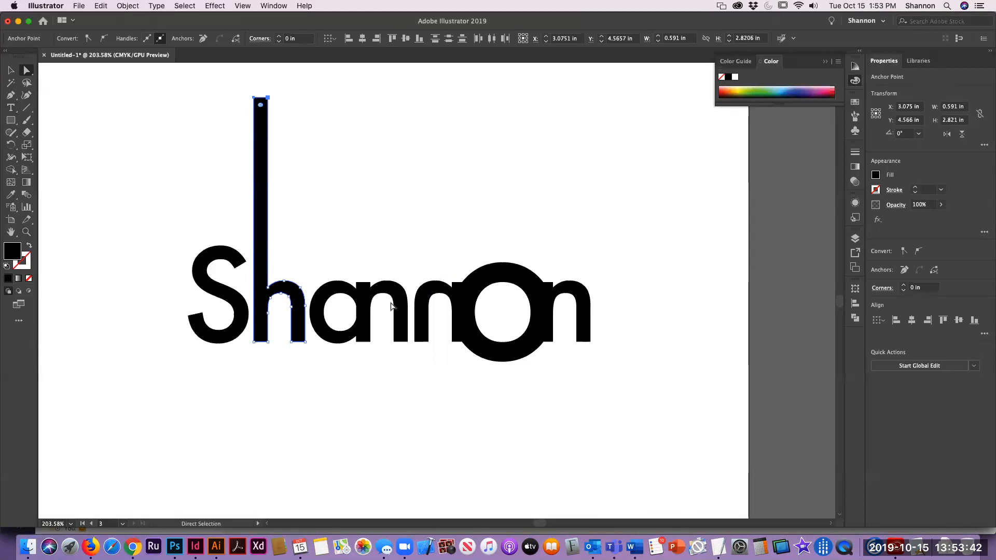
left_click(339, 230)
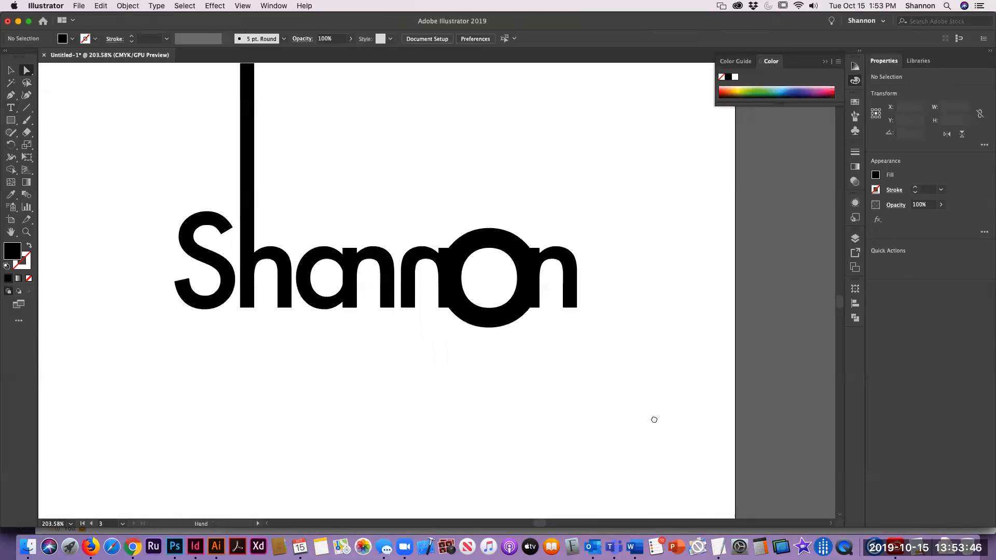
Step: Pull the final n's right-leg anchor points downward to extend that leg well below the baseline
scroll(651, 416, "right", 5)
scroll(651, 416, "down", 1)
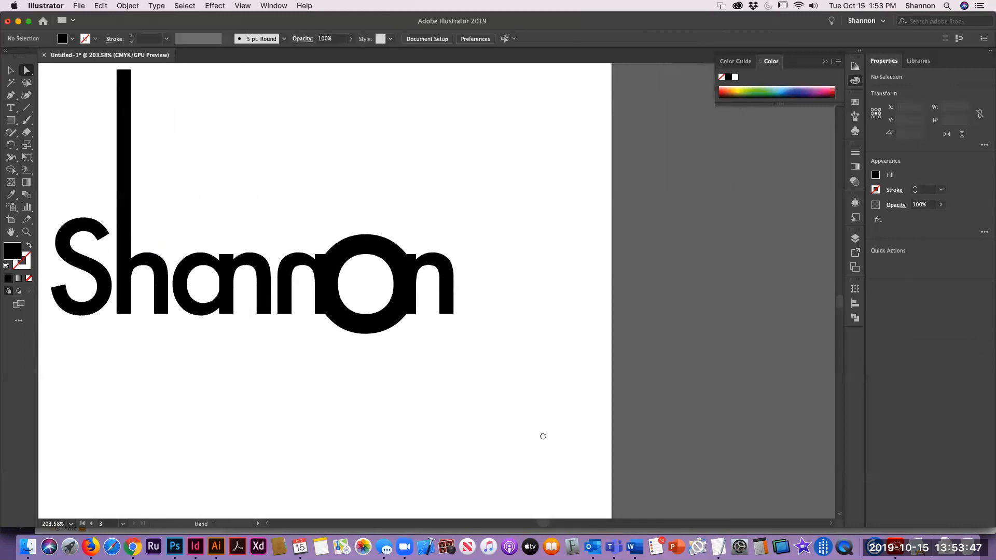
left_click(449, 317)
left_click_drag(449, 317, 435, 462)
left_click(213, 403)
left_click_drag(213, 403, 325, 406)
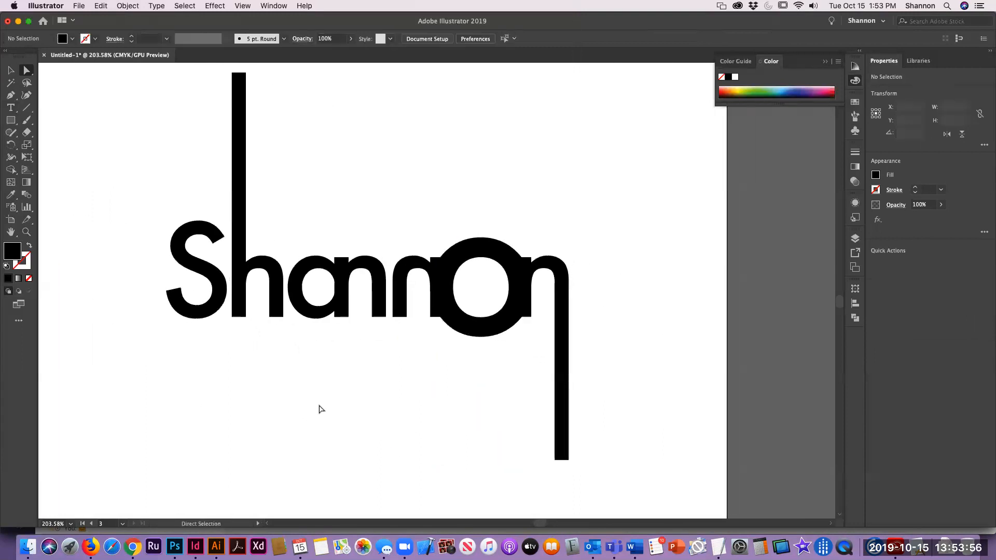
Step: Undo the last change and nudge the S and h slightly to the right
key("v")
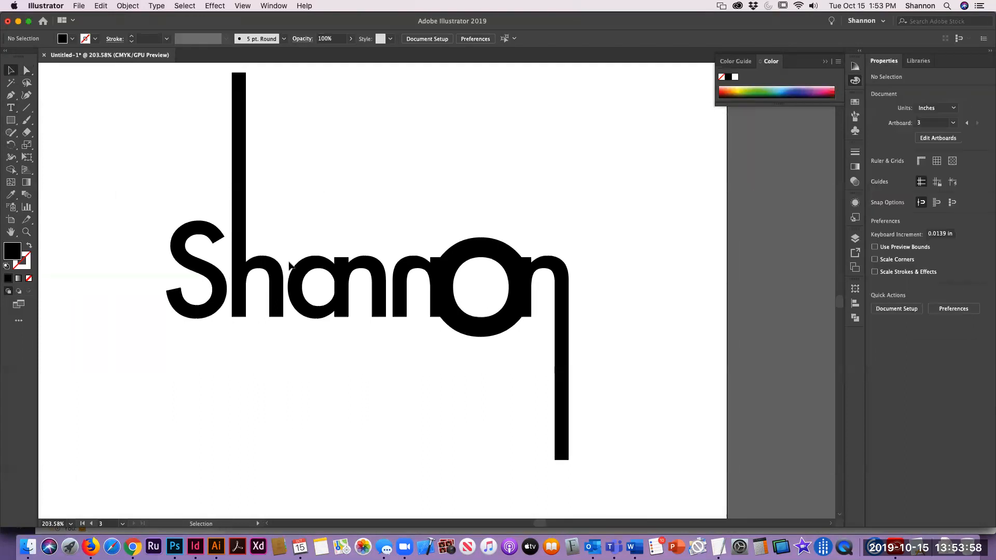
left_click(279, 288)
left_click(215, 301, "shift")
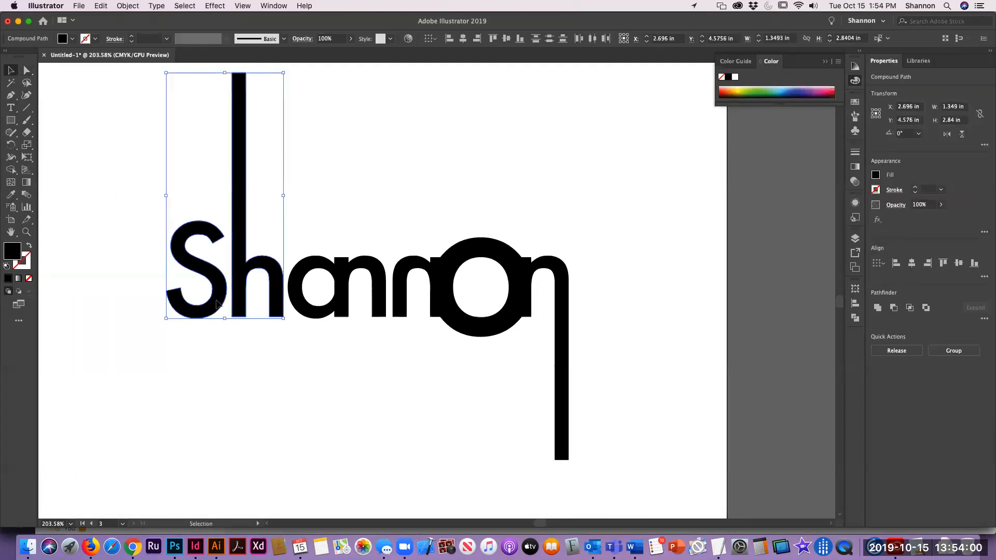
left_click(451, 189)
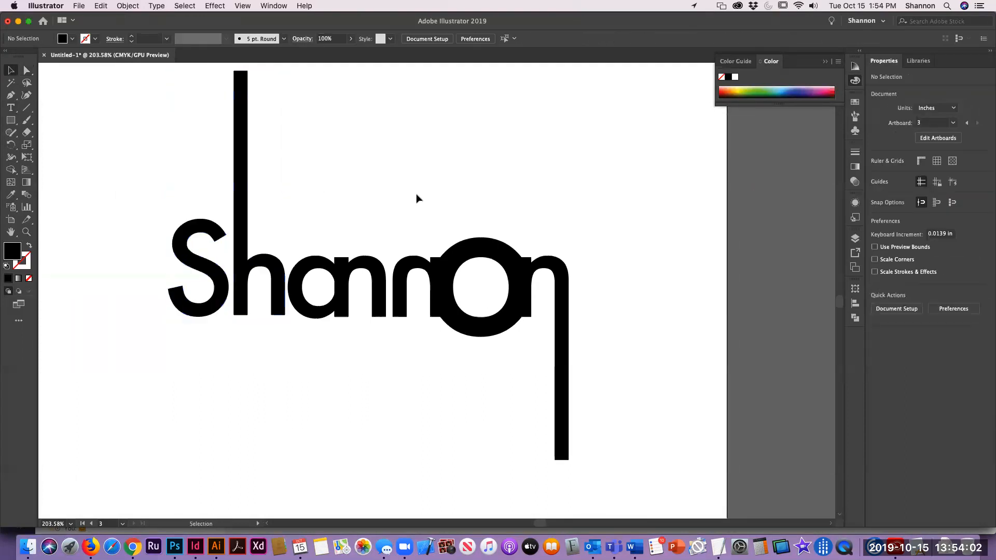
key("super+z")
key("Right")
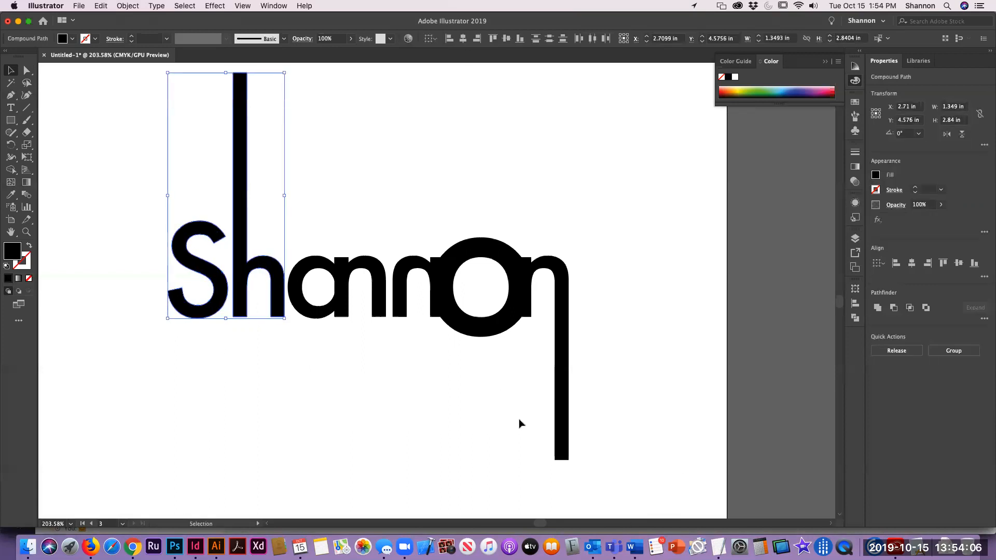
Step: Zoom to 100% to view the finished name design on the artboard
left_click(393, 367)
left_click_drag(436, 387, 362, 375)
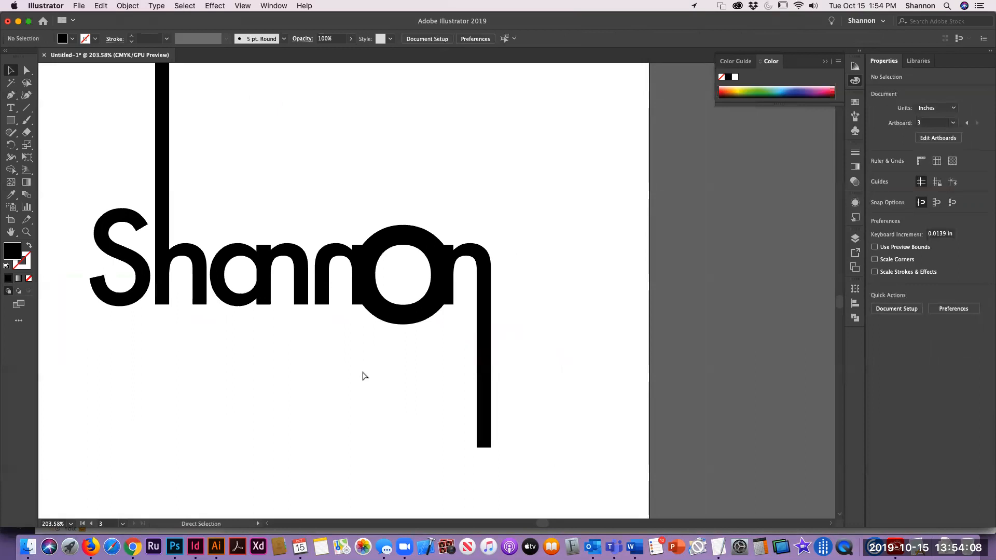
key("super+1")
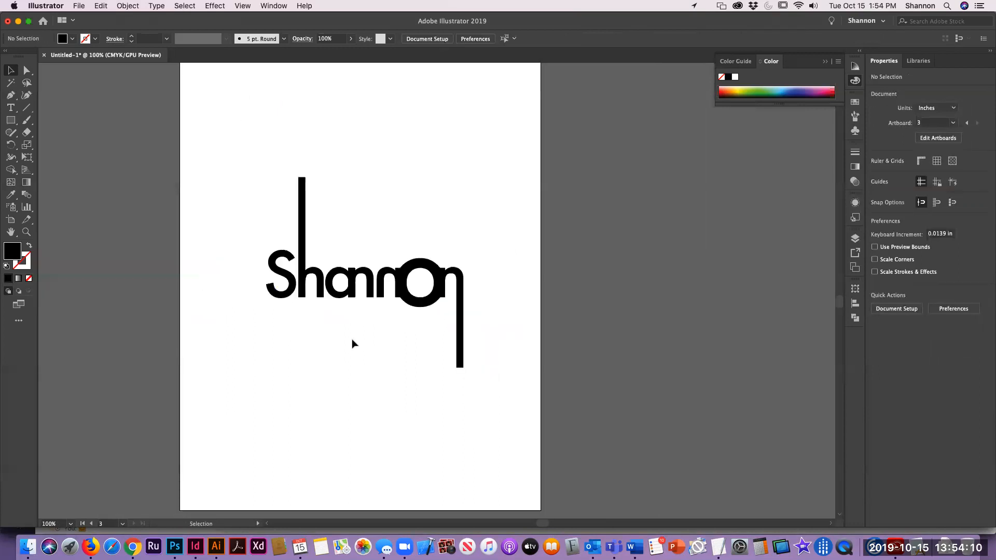
left_click(404, 547)
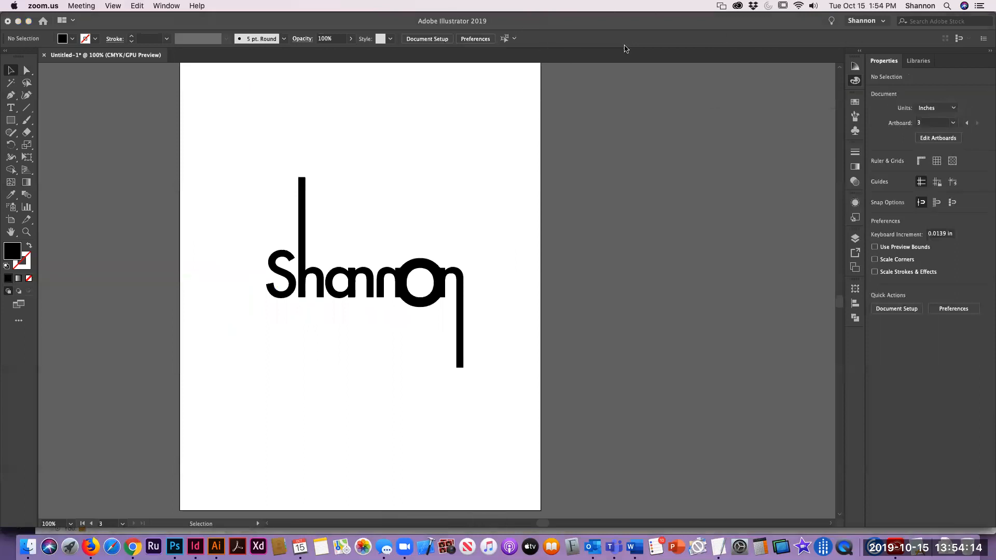